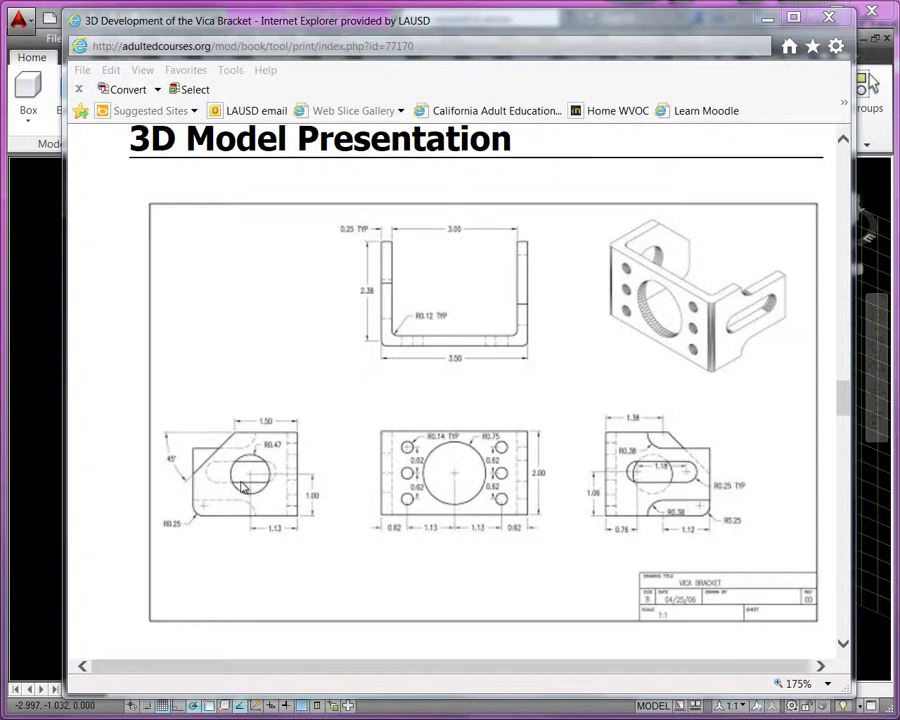
- Reset the UCS to World and view the bracket from the back-left corner, zoomed in
{"action": "left_click", "coordinate": [46, 364]}
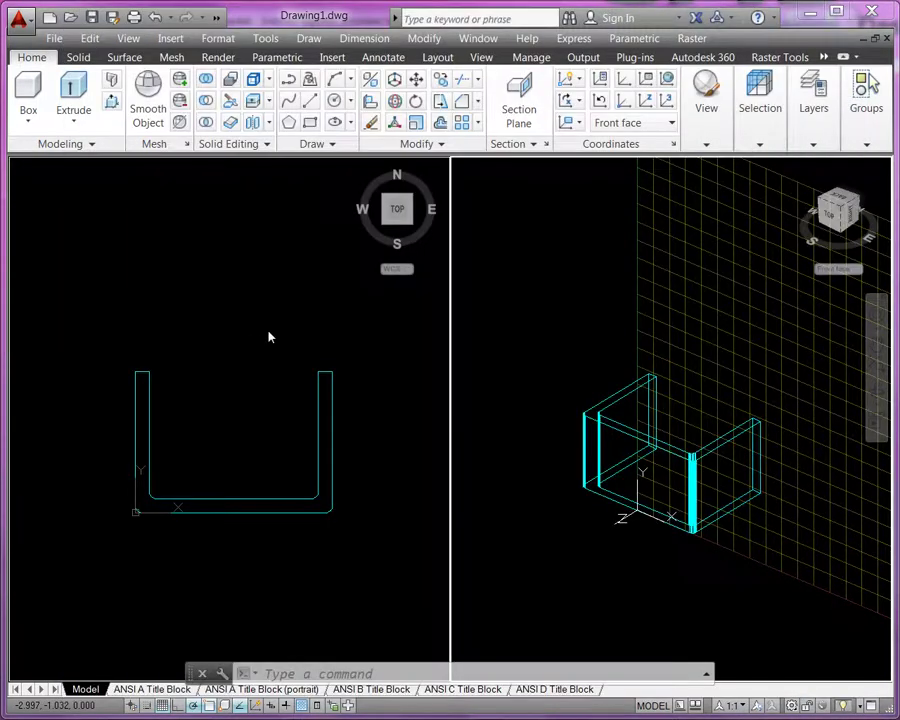
{"action": "left_click", "coordinate": [852, 270]}
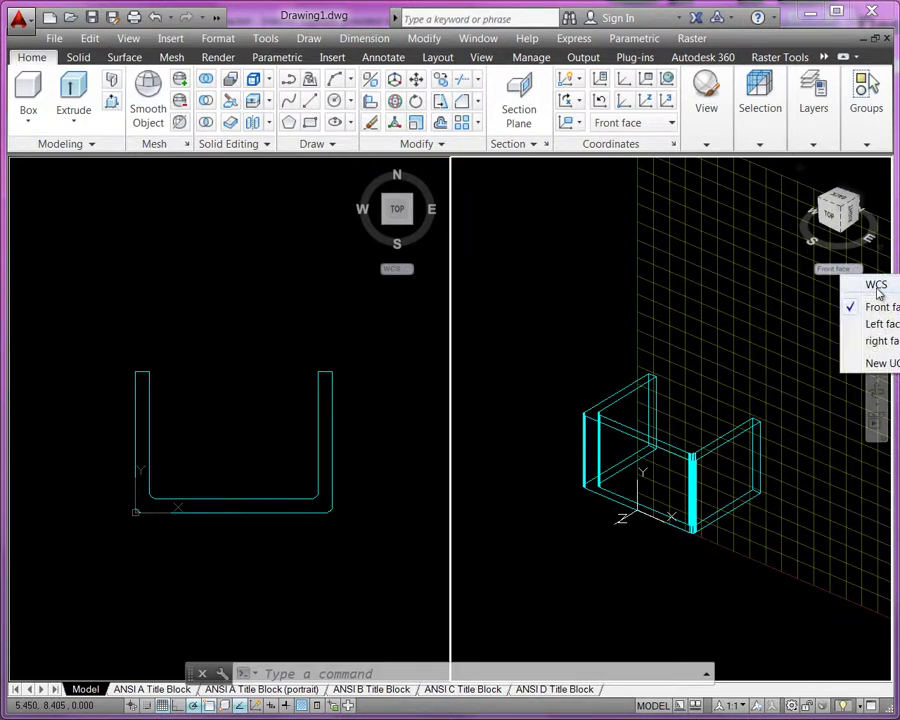
{"action": "left_click", "coordinate": [877, 286]}
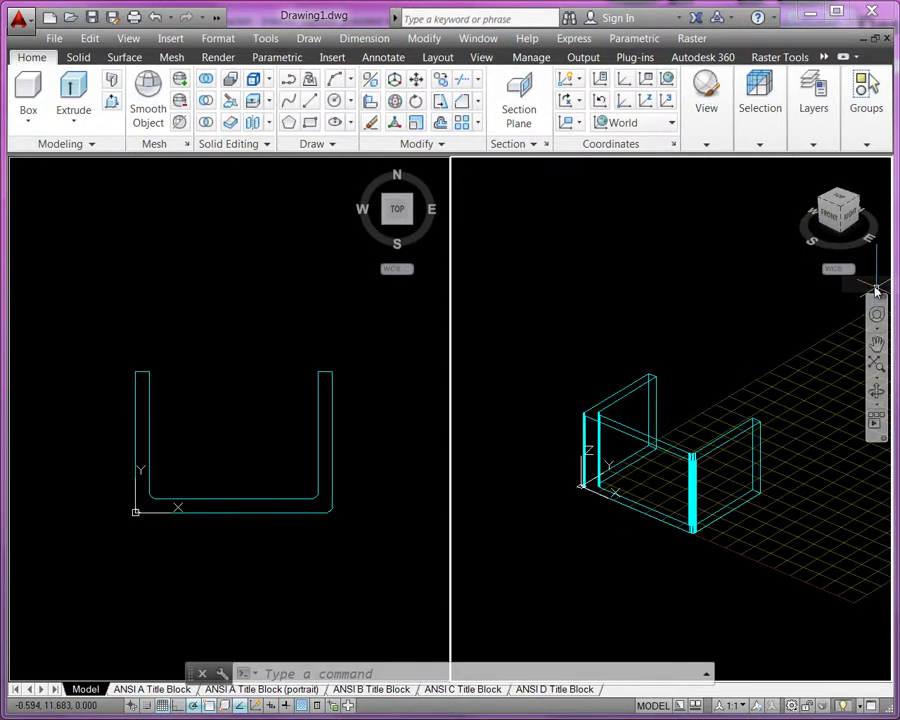
{"action": "left_click", "coordinate": [836, 193]}
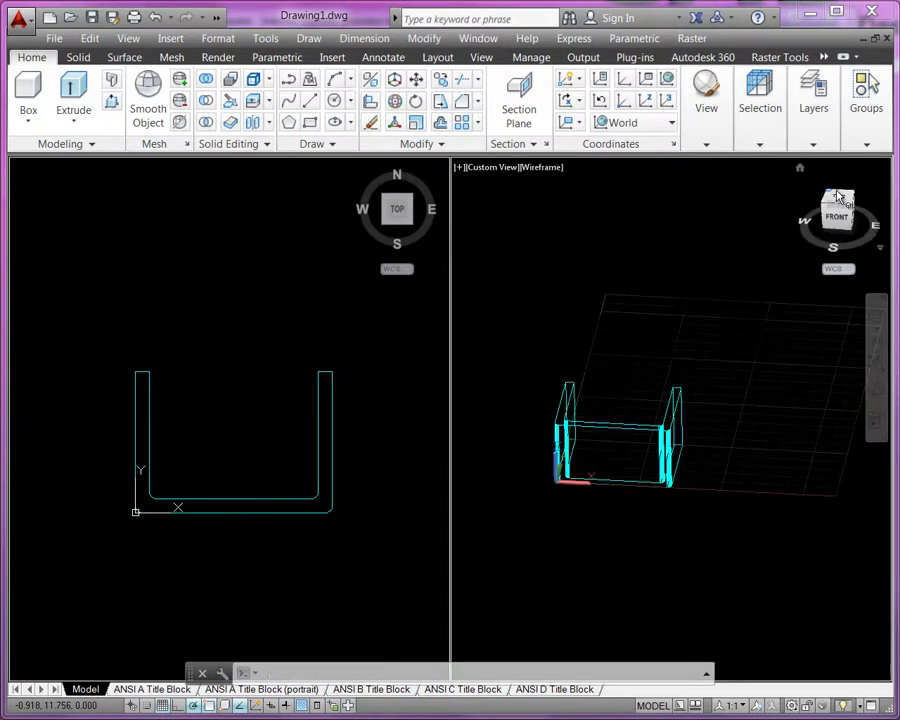
{"action": "scroll", "coordinate": [683, 478], "scroll_direction": "up", "scroll_amount": 5}
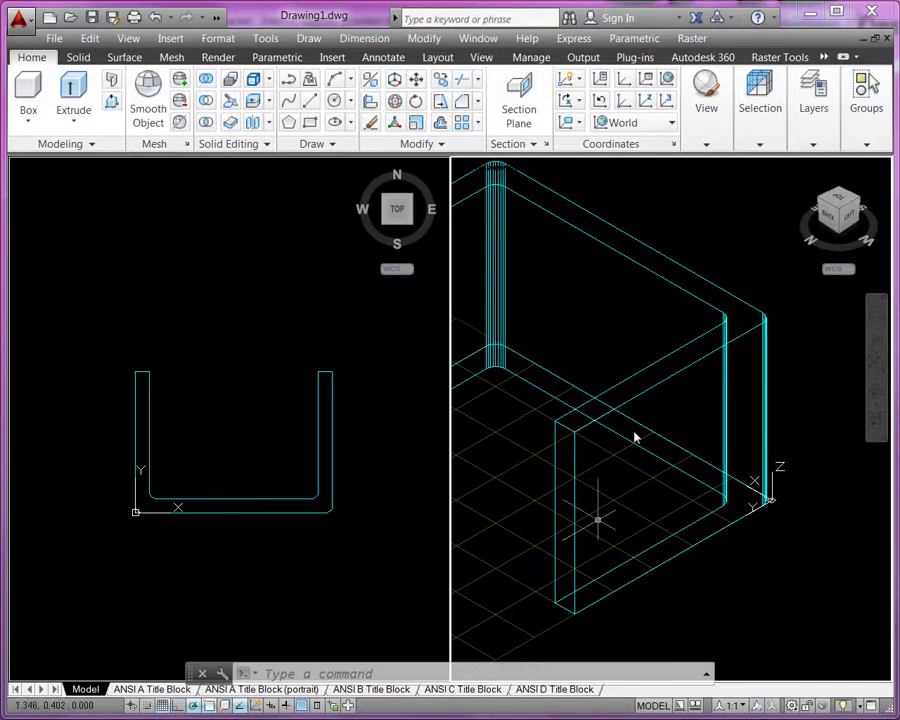
- Align the UCS to the Left face for work on the left flange
{"action": "left_click", "coordinate": [836, 270]}
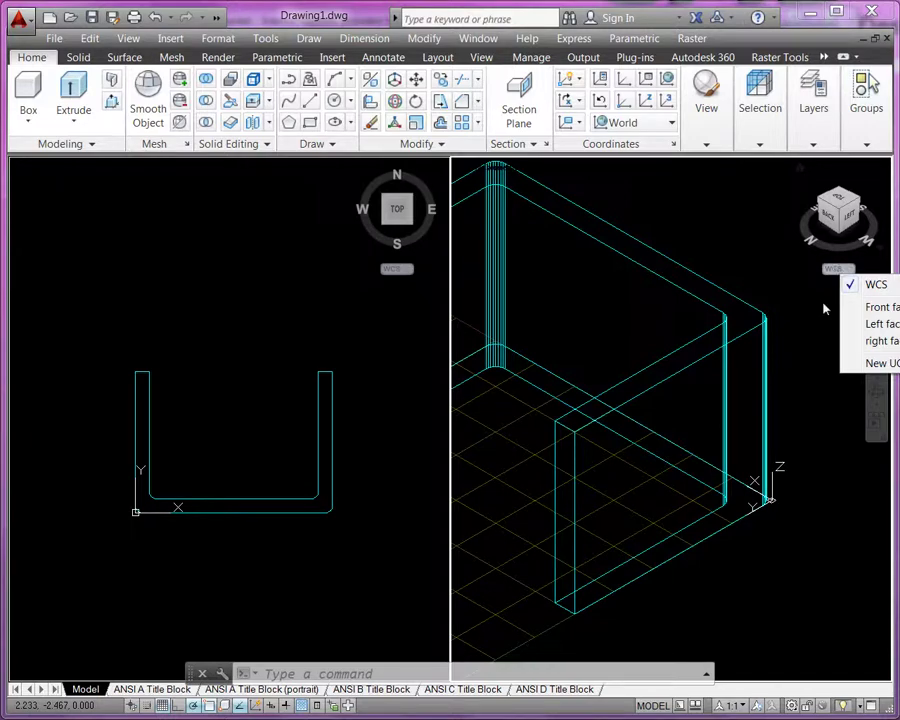
{"action": "left_click", "coordinate": [882, 331]}
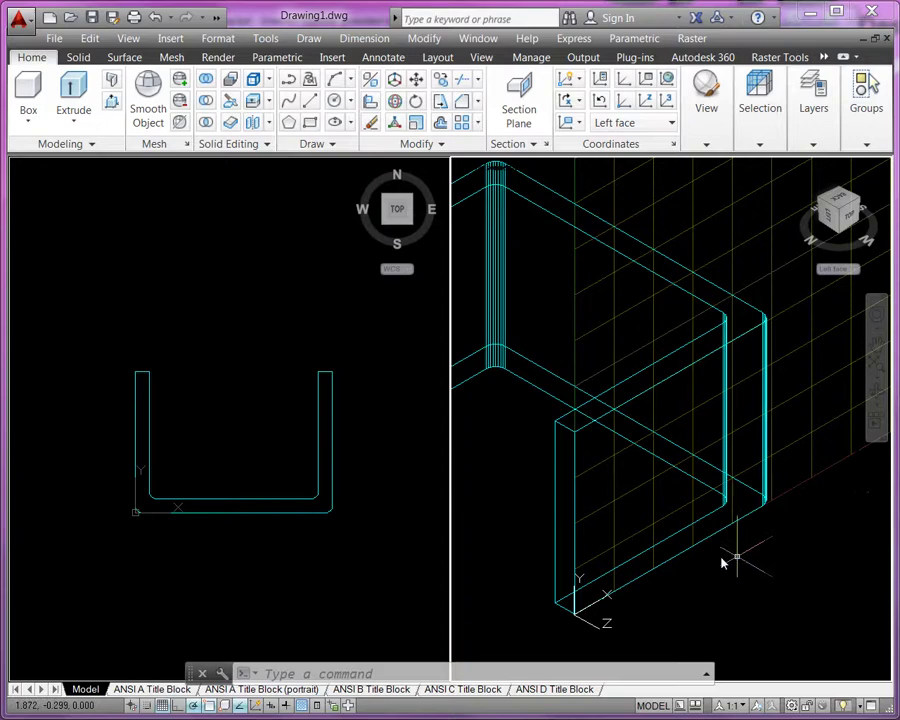
{"action": "scroll", "coordinate": [727, 570], "scroll_direction": "up", "scroll_amount": 2}
{"action": "scroll", "coordinate": [725, 575], "scroll_direction": "down", "scroll_amount": 2}
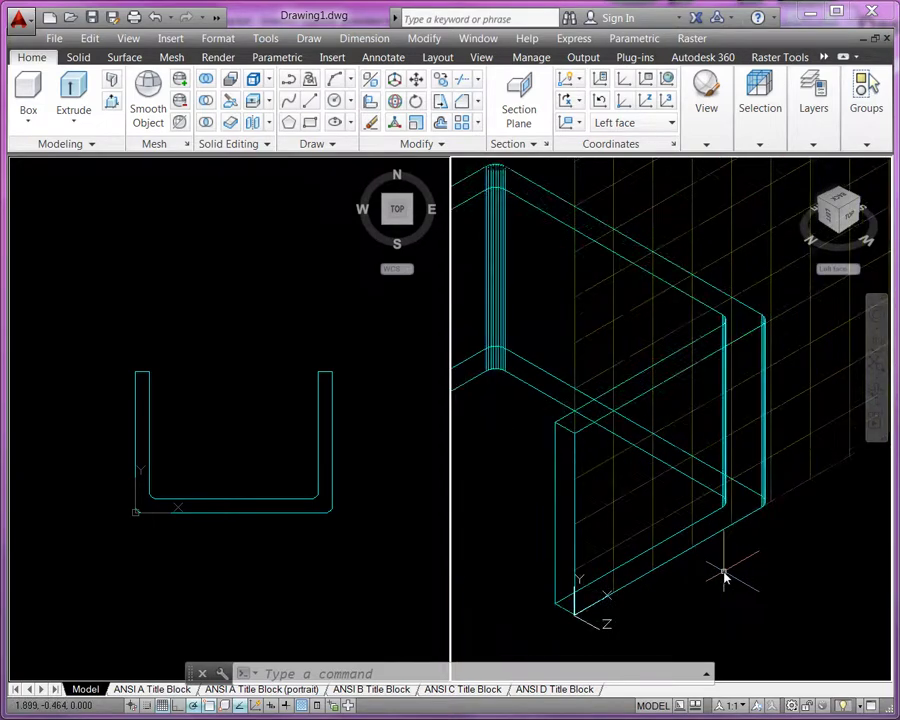
- Chamfer the left flange's top outer edge with distances of 1 on both faces
{"action": "left_click", "coordinate": [465, 107]}
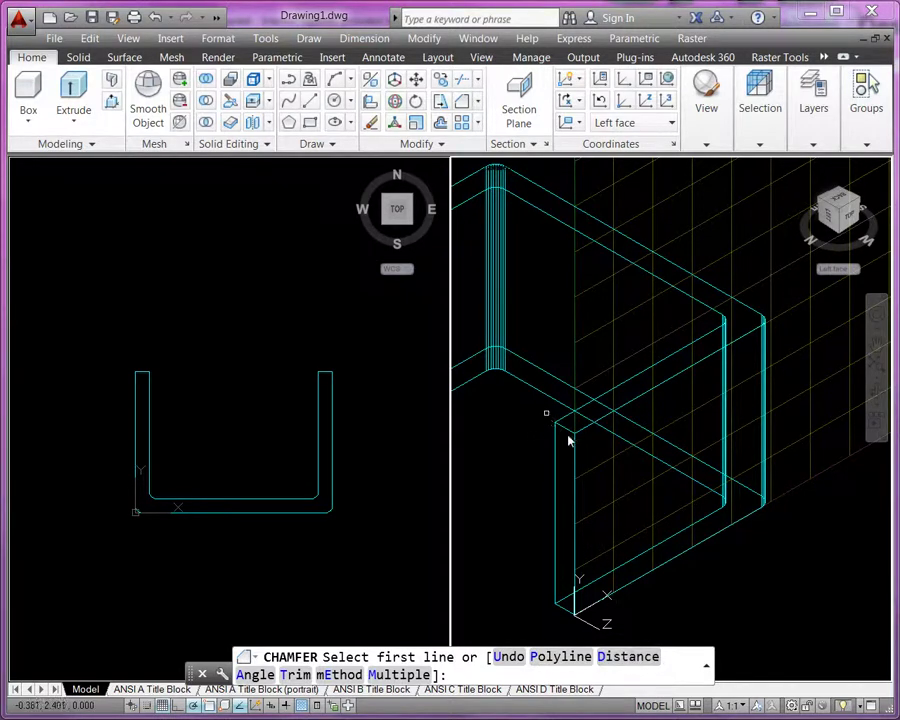
{"action": "scroll", "coordinate": [579, 432], "scroll_direction": "up", "scroll_amount": 3}
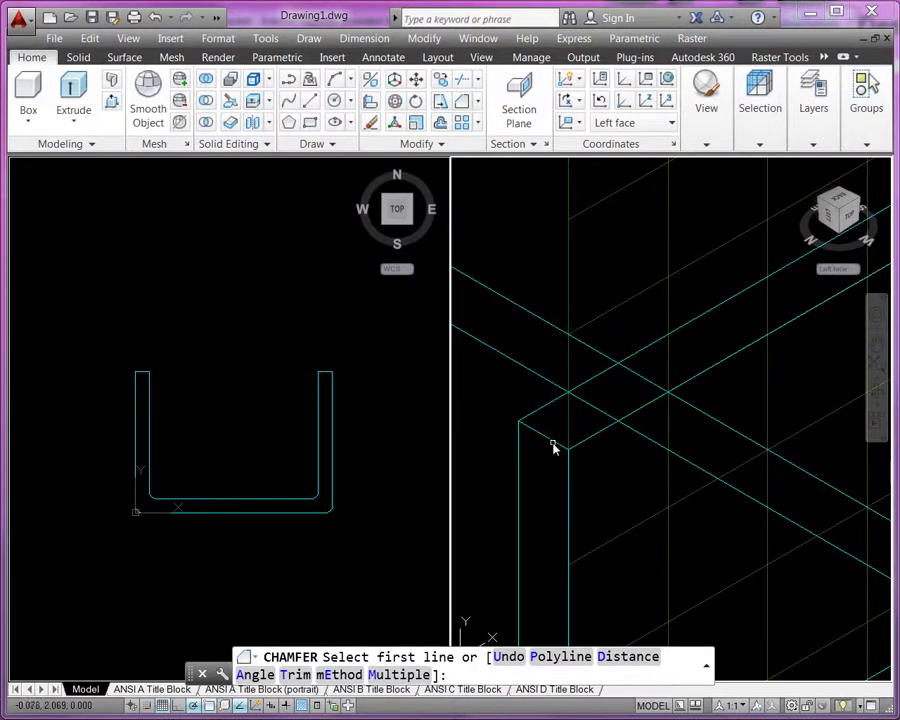
{"action": "left_click", "coordinate": [552, 446]}
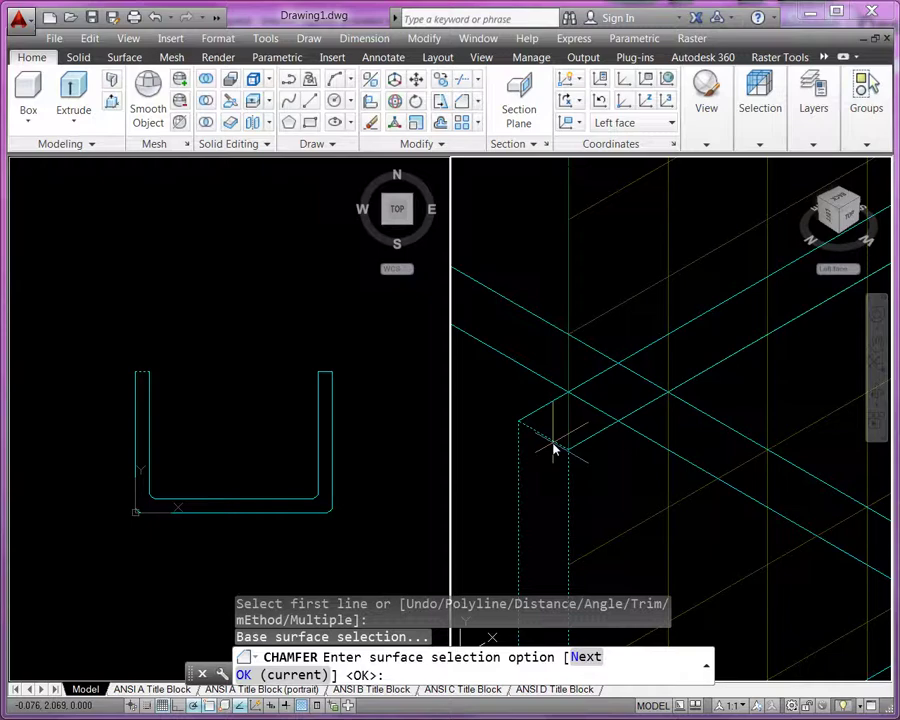
{"action": "key", "text": "Return"}
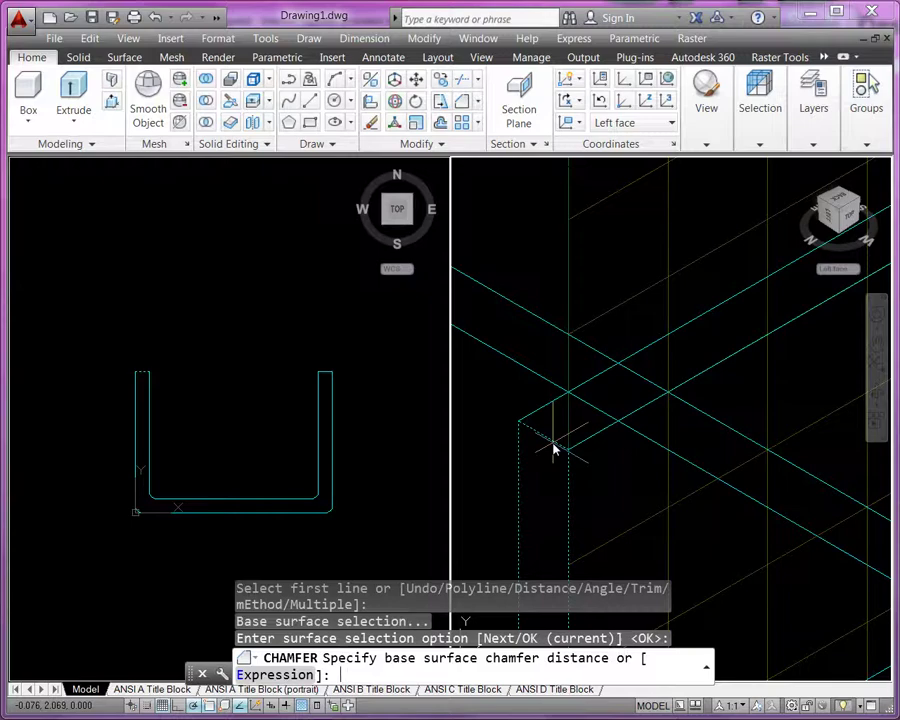
{"action": "type", "text": "1"}
{"action": "key", "text": "Return"}
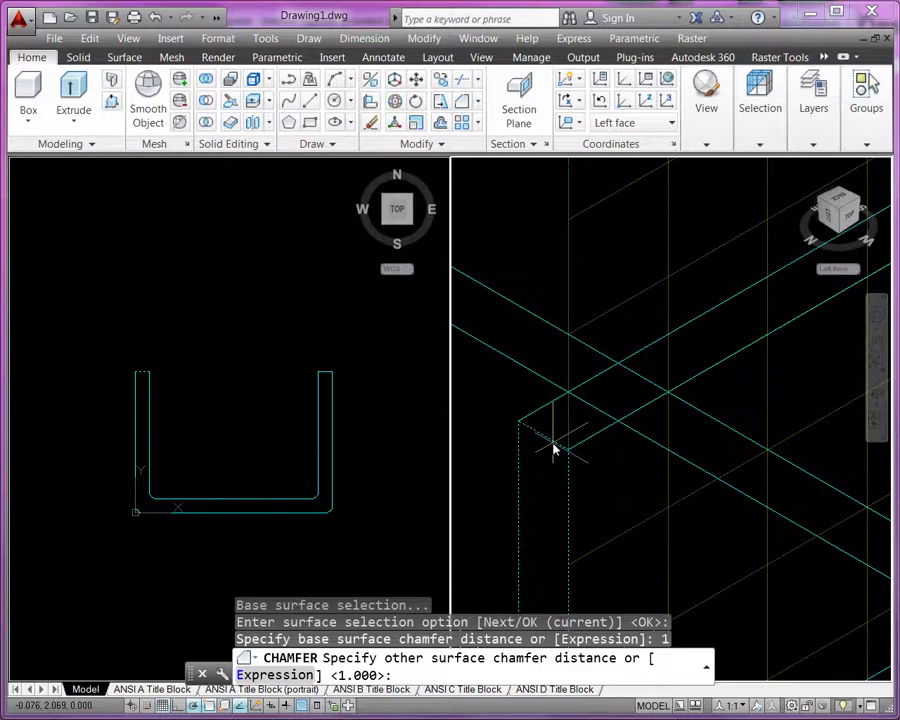
{"action": "key", "text": "Return"}
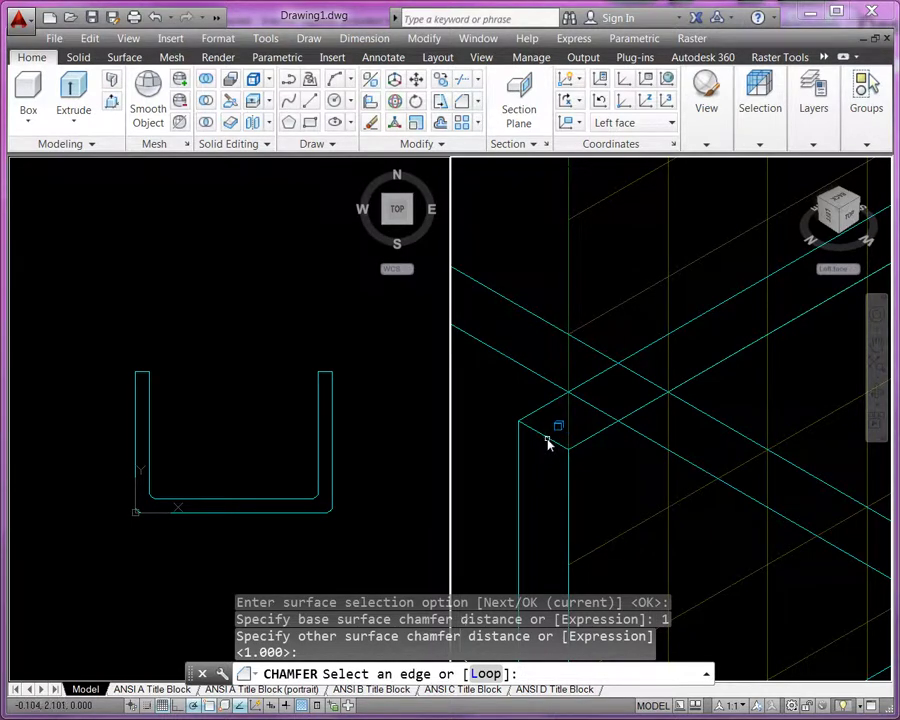
{"action": "left_click", "coordinate": [552, 441]}
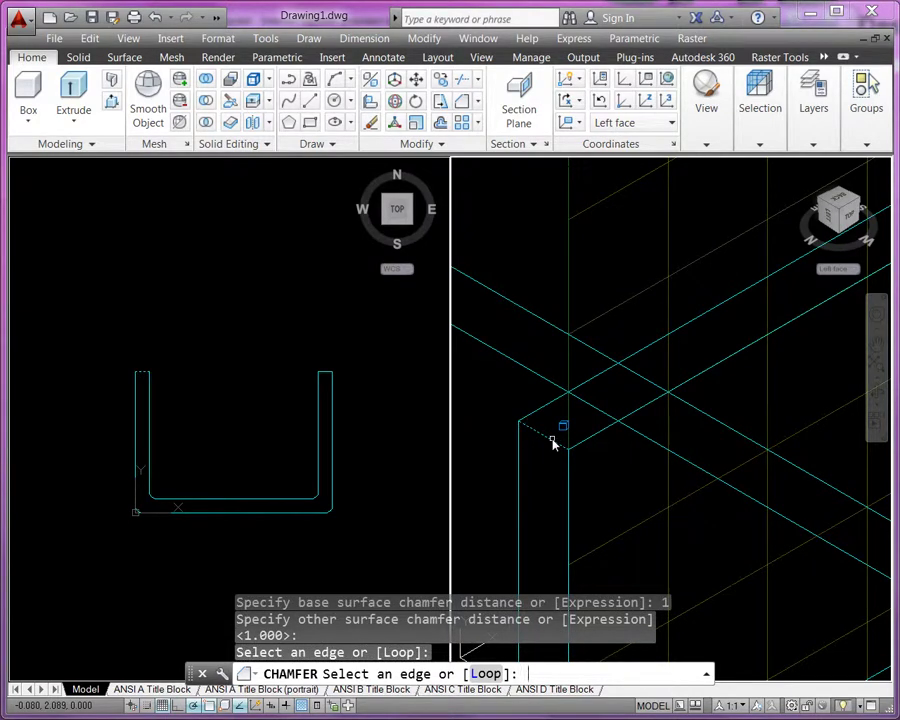
{"action": "key", "text": "Return"}
{"action": "scroll", "coordinate": [622, 314], "scroll_direction": "down", "scroll_amount": 4}
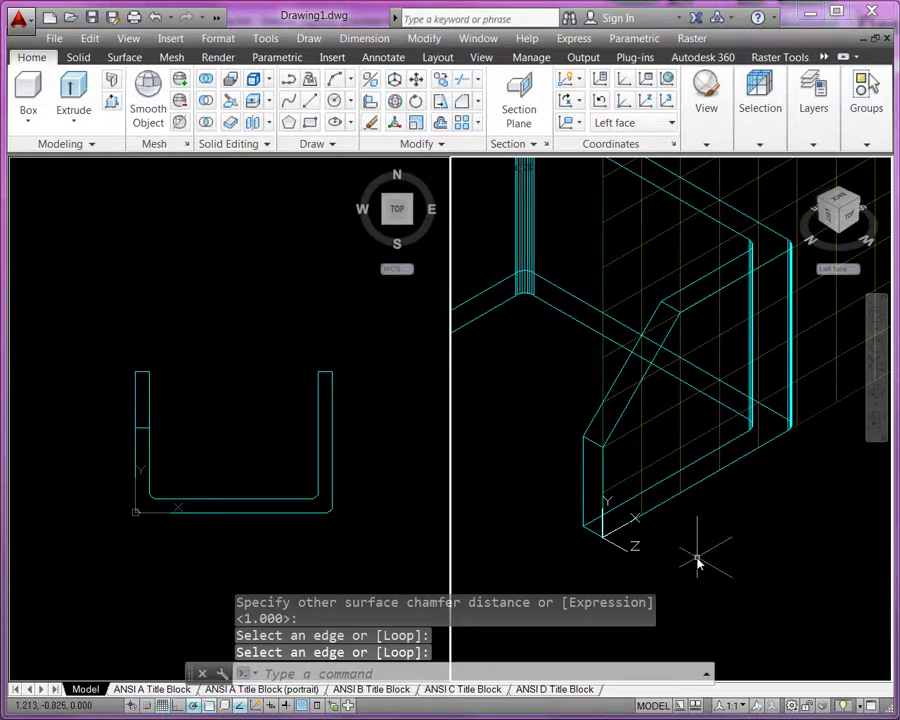
{"action": "scroll", "coordinate": [605, 537], "scroll_direction": "up", "scroll_amount": 3}
{"action": "scroll", "coordinate": [495, 518], "scroll_direction": "up", "scroll_amount": 2}
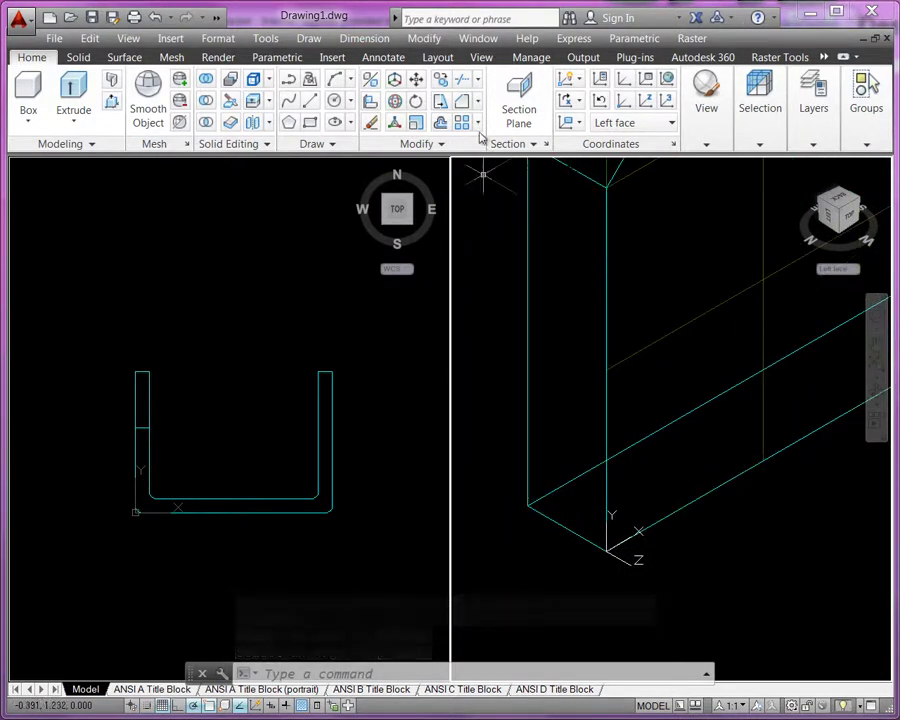
- Fillet the left flange's bottom outer edge with a 0.25 radius
{"action": "left_click", "coordinate": [476, 101]}
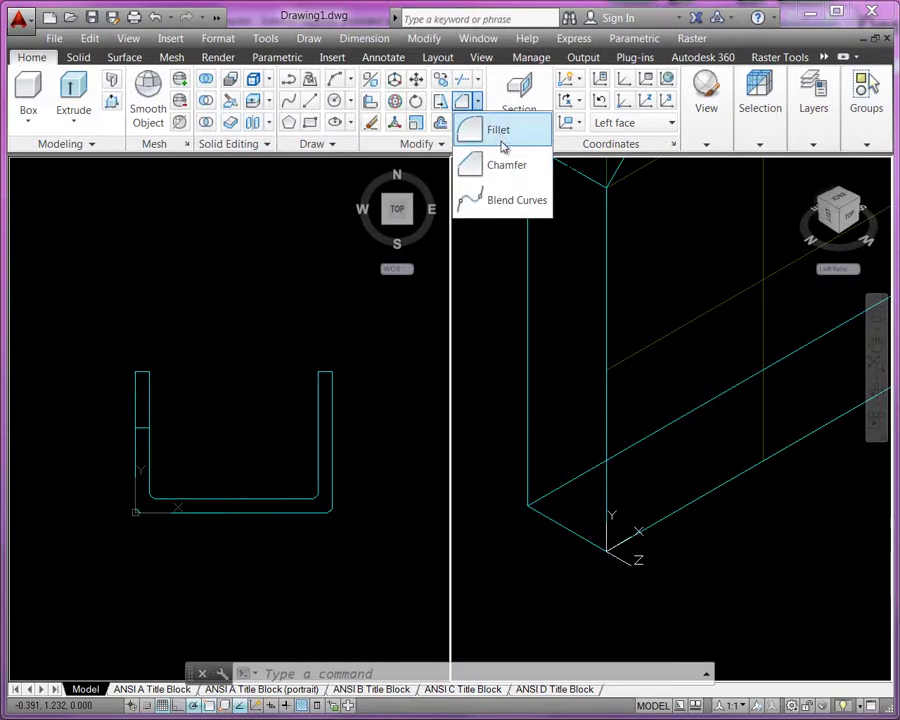
{"action": "left_click", "coordinate": [503, 143]}
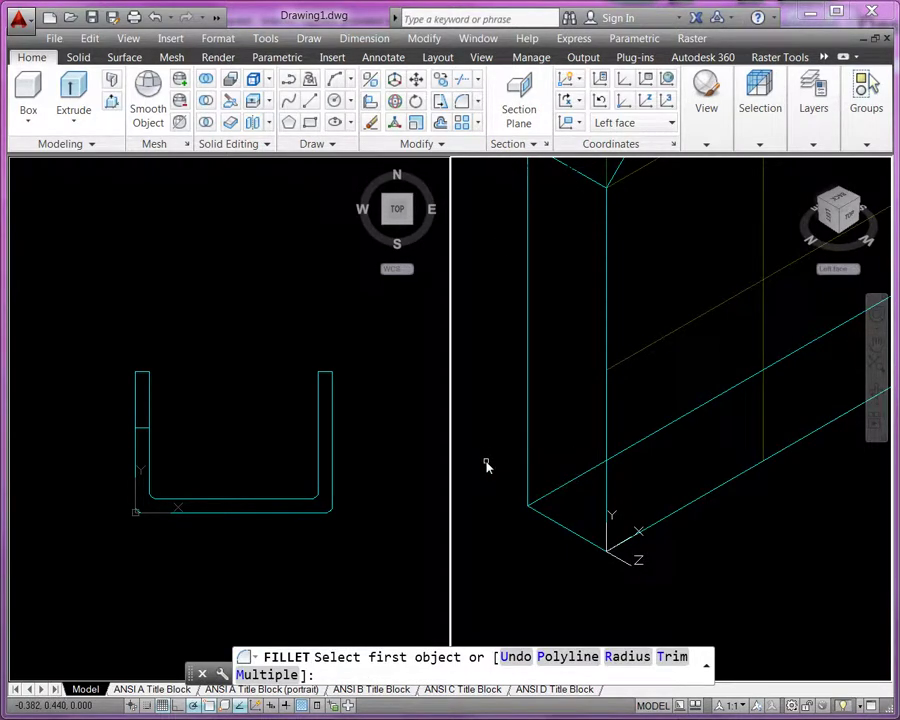
{"action": "type", "text": "r"}
{"action": "key", "text": "Return"}
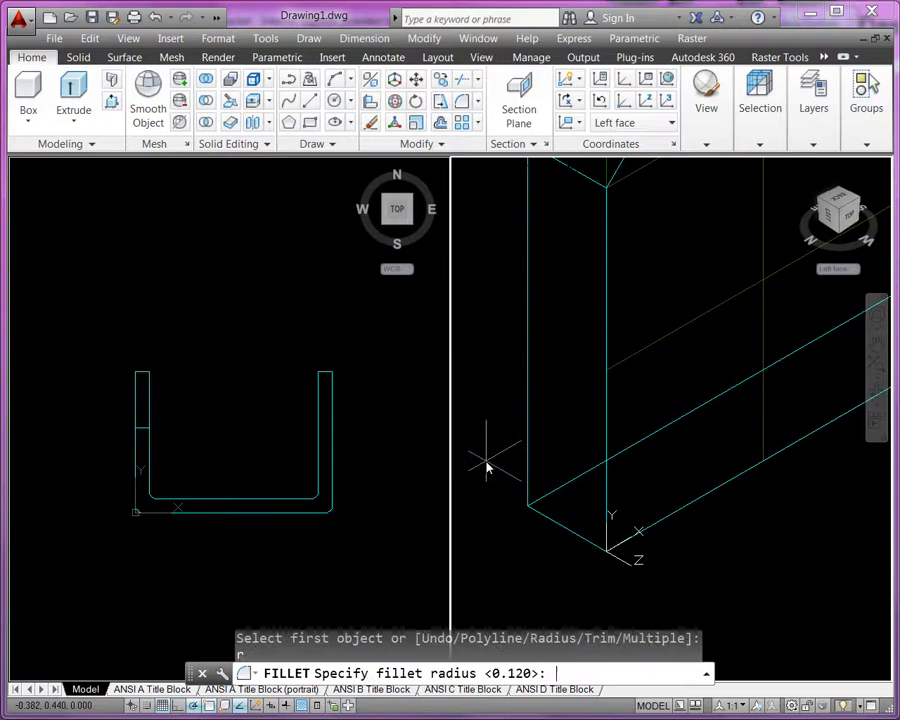
{"action": "type", "text": ".25"}
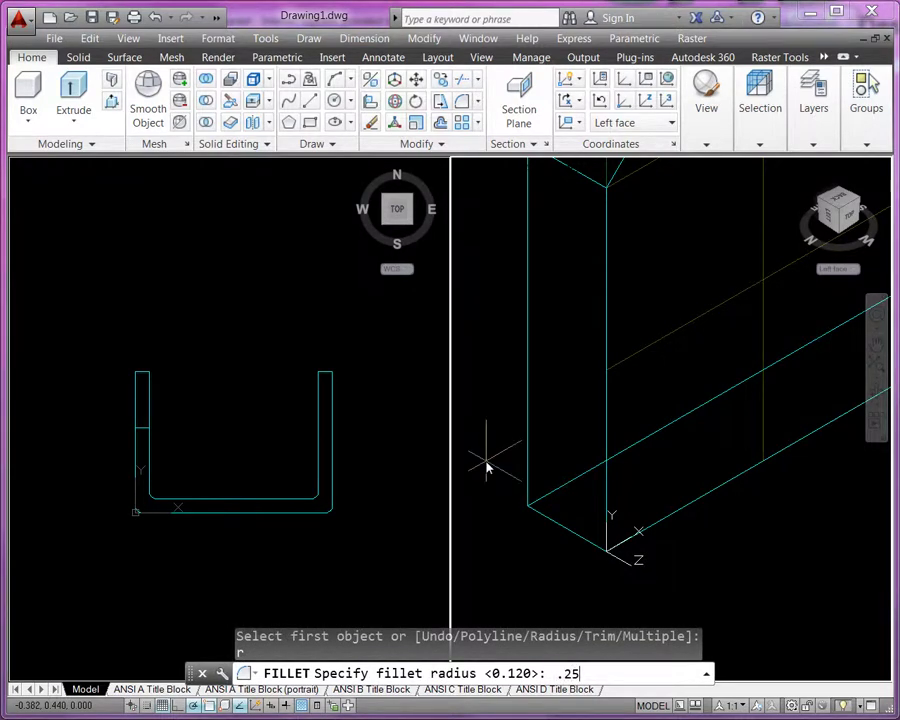
{"action": "key", "text": "Return"}
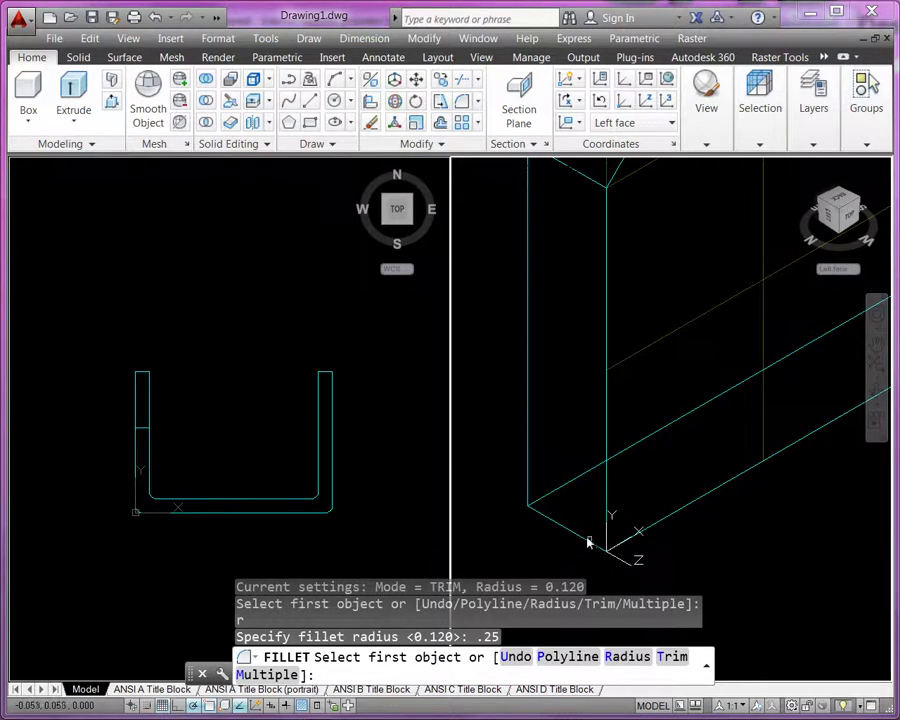
{"action": "type", "text": "r"}
{"action": "key", "text": "Return"}
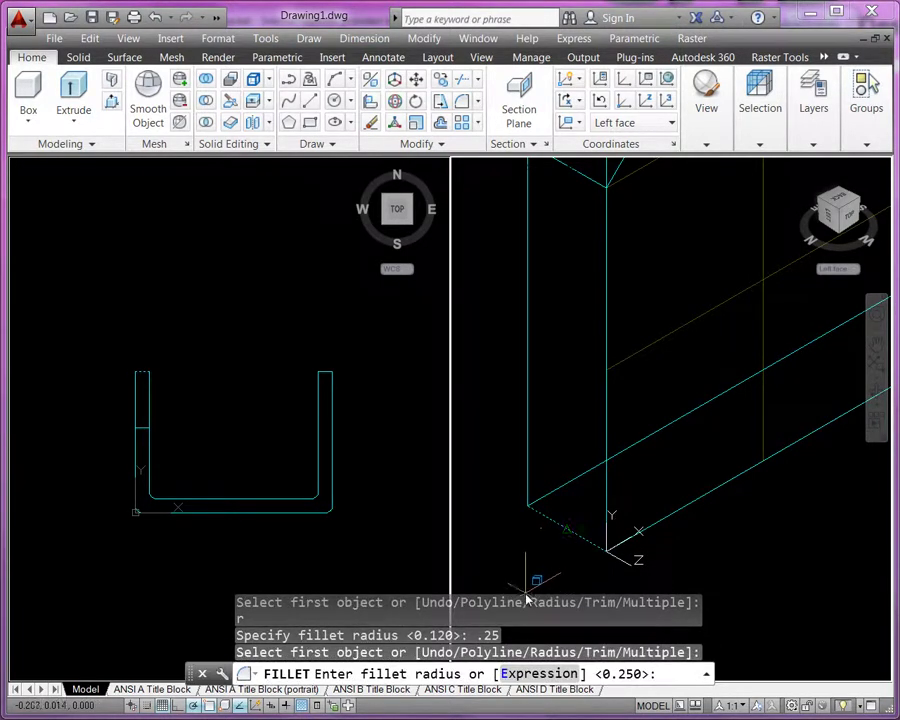
{"action": "key", "text": "Return"}
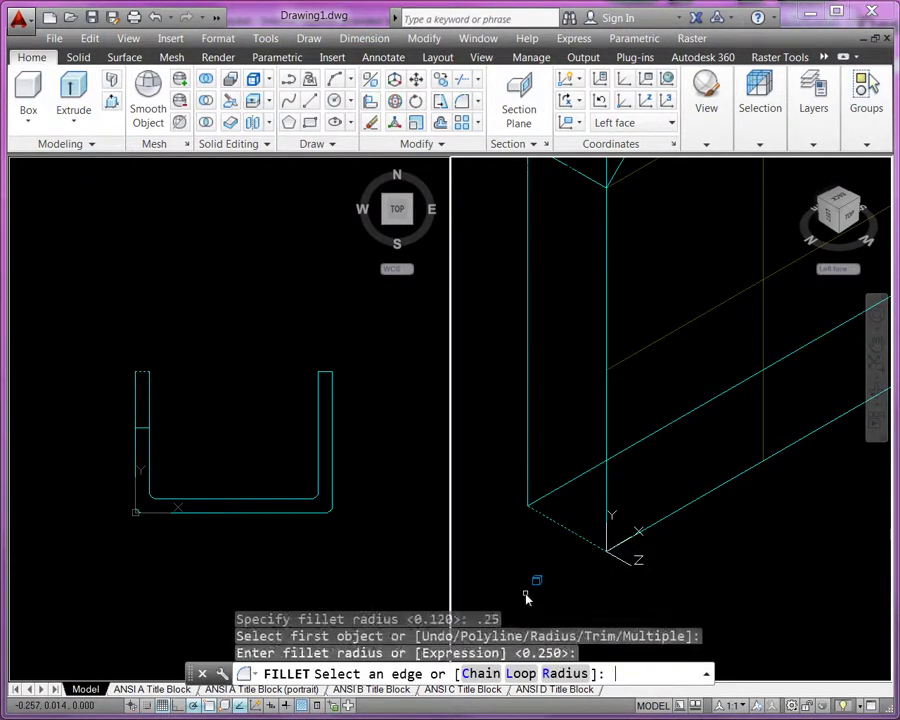
{"action": "key", "text": "Return"}
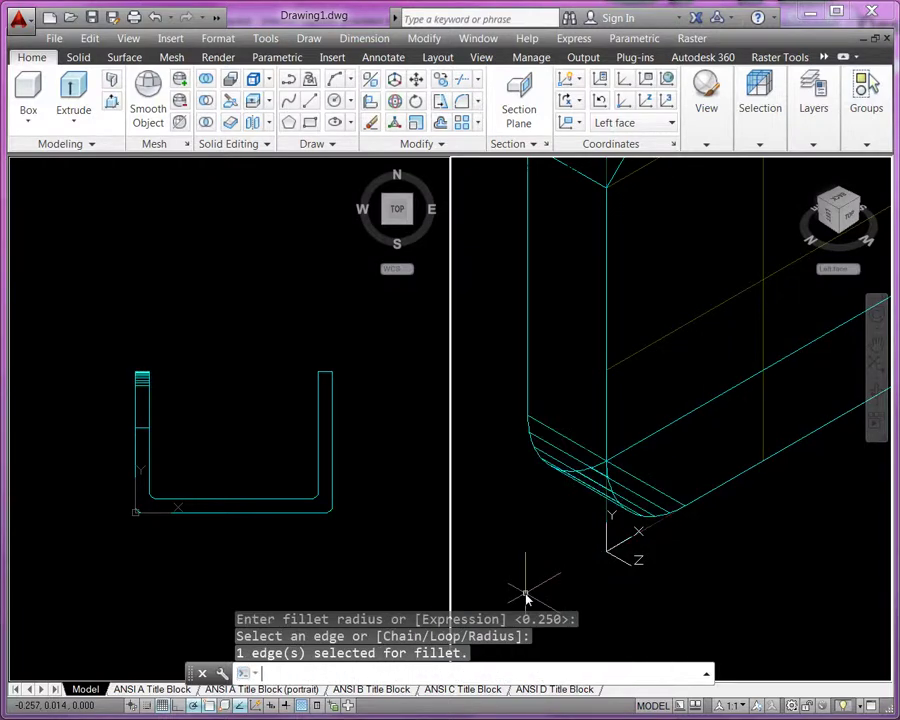
{"action": "scroll", "coordinate": [540, 598], "scroll_direction": "down", "scroll_amount": 3}
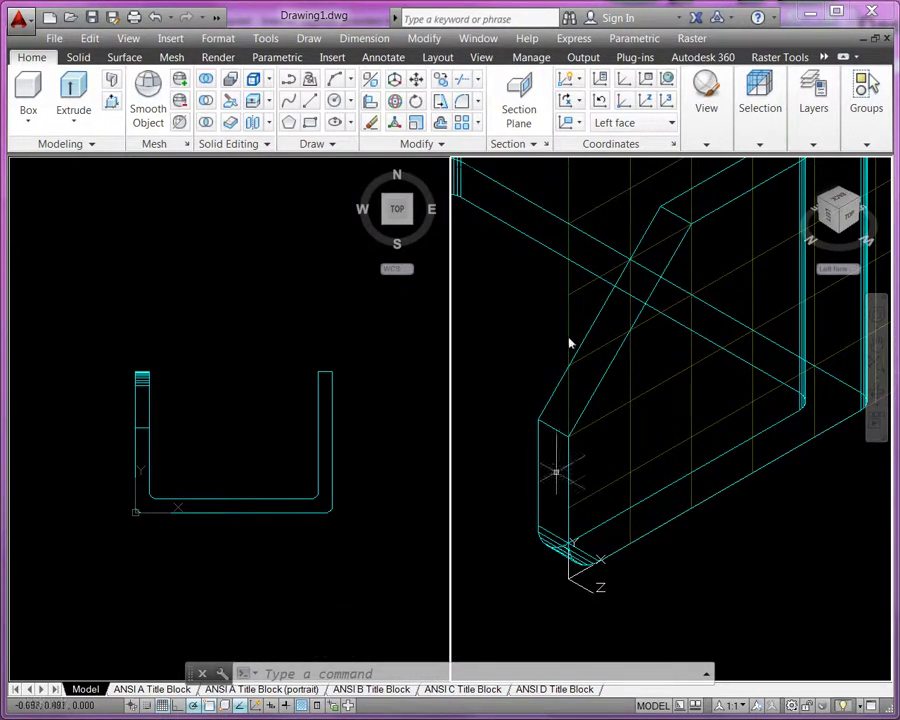
- Preview the model in the Shaded visual style, then return it to 2D Wireframe
{"action": "left_click", "coordinate": [706, 122]}
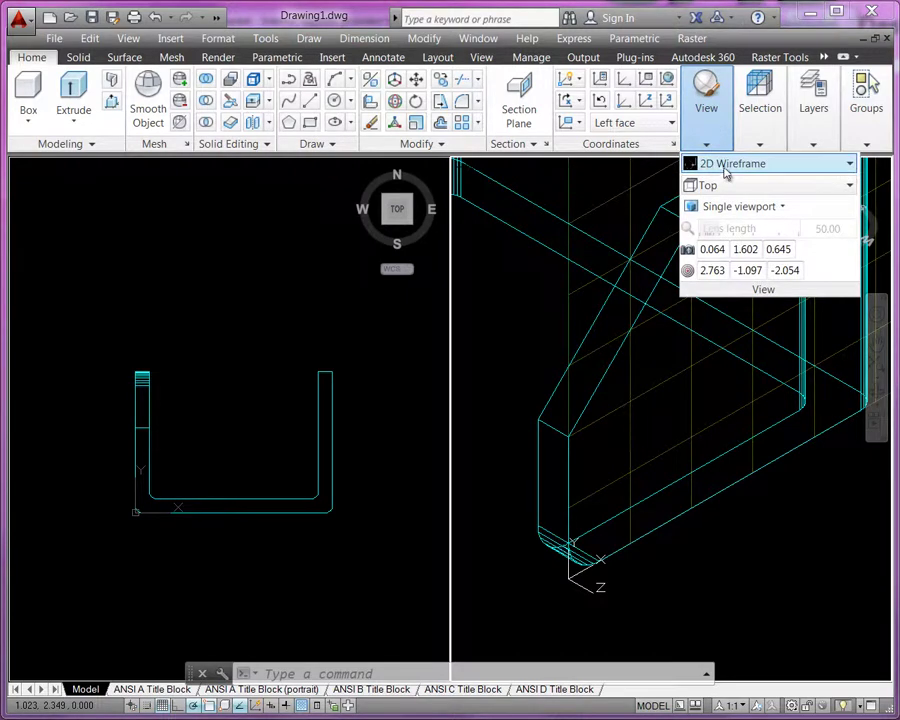
{"action": "left_click", "coordinate": [727, 165]}
{"action": "left_click", "coordinate": [812, 343]}
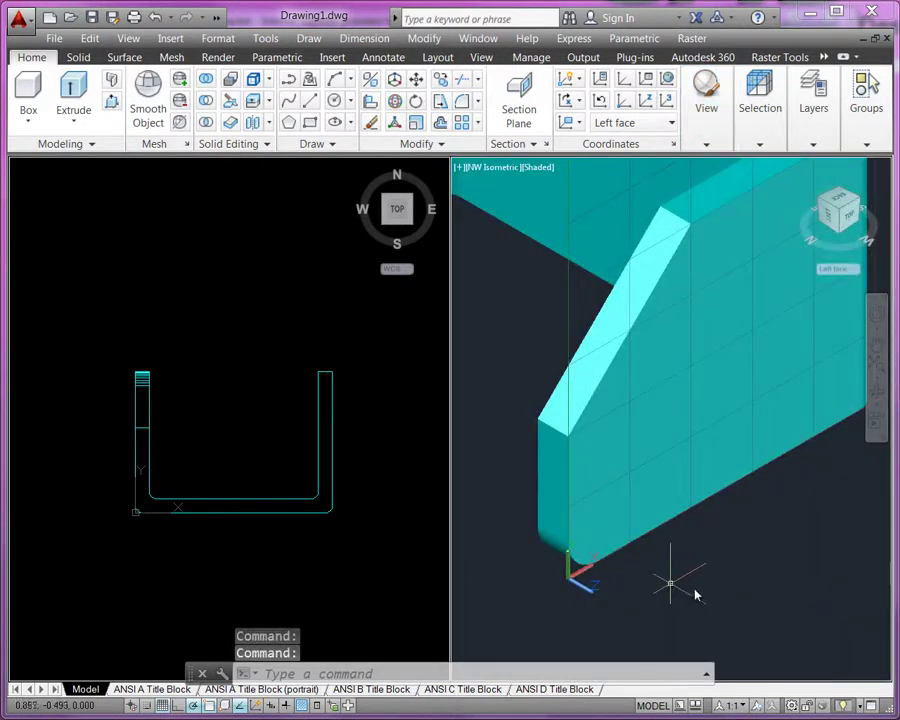
{"action": "left_click", "coordinate": [761, 347]}
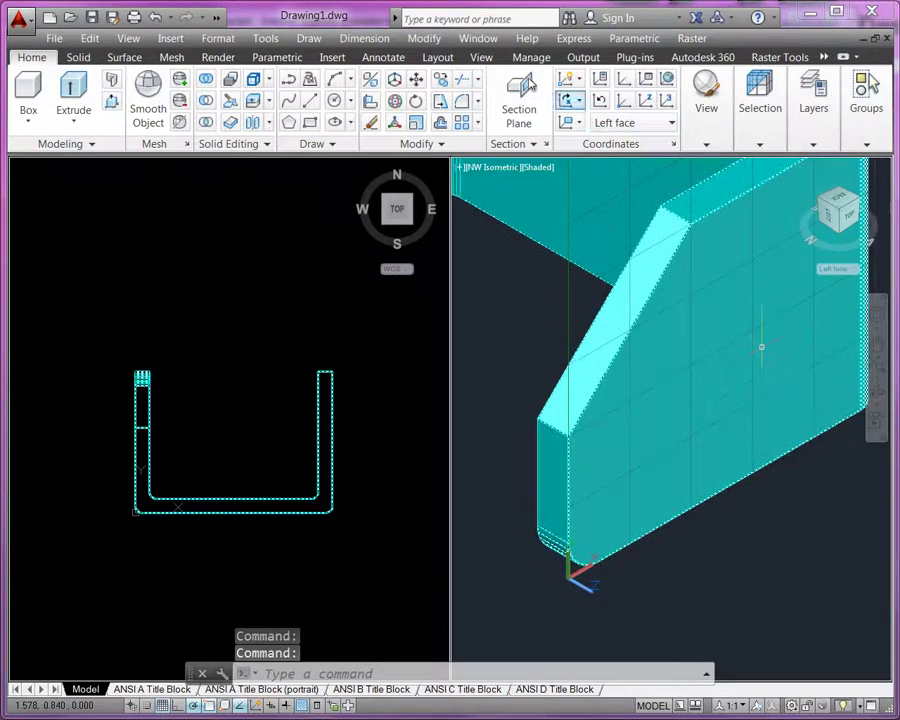
{"action": "left_click", "coordinate": [706, 100]}
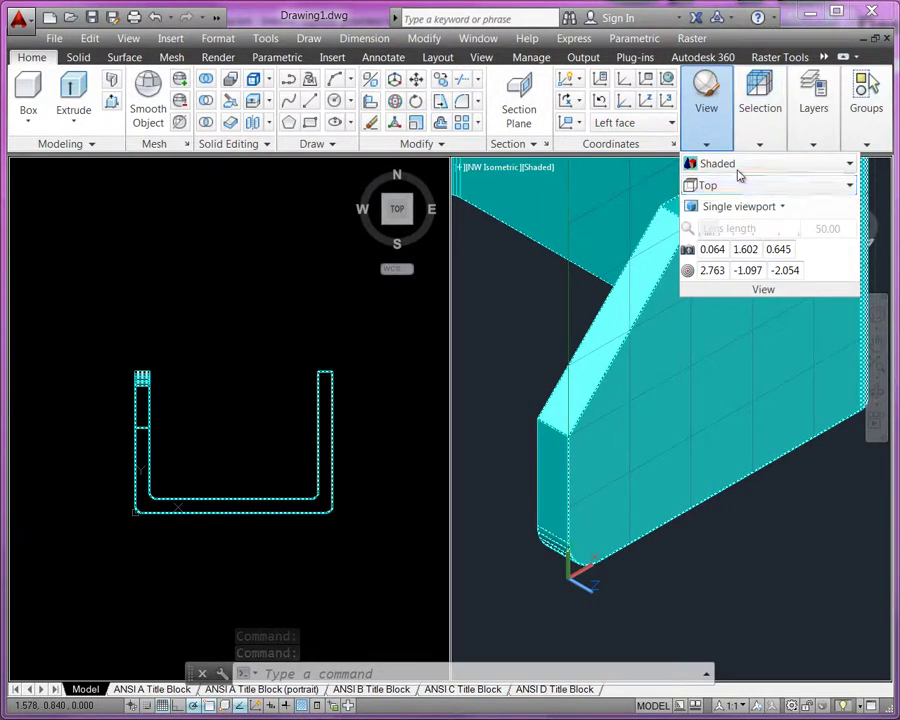
{"action": "left_click", "coordinate": [738, 165]}
{"action": "left_click", "coordinate": [716, 193]}
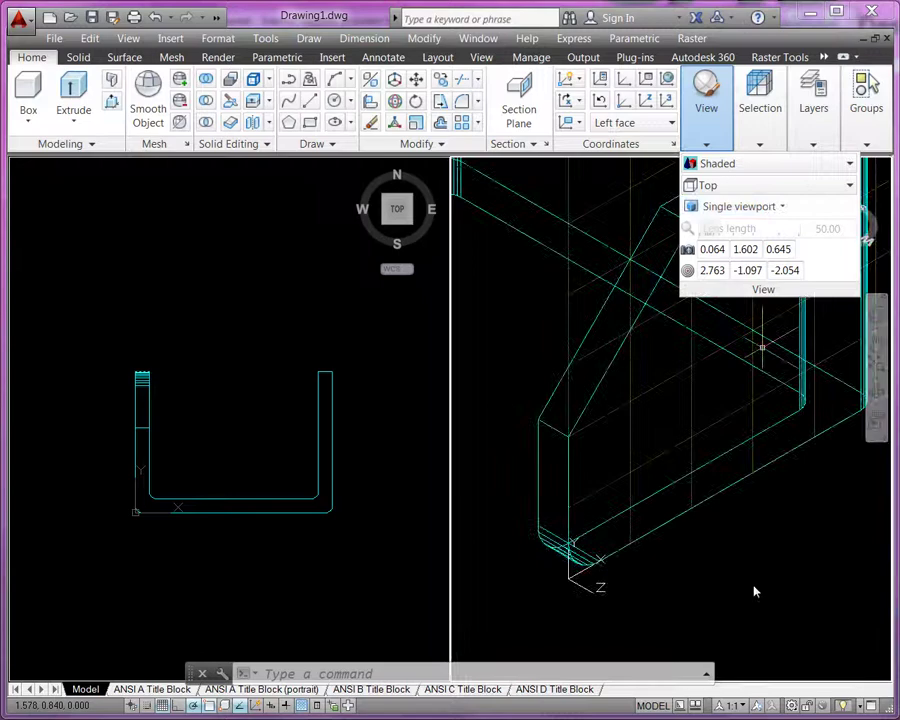
{"action": "scroll", "coordinate": [600, 630], "scroll_direction": "up", "scroll_amount": 2}
{"action": "scroll", "coordinate": [700, 594], "scroll_direction": "up", "scroll_amount": 3}
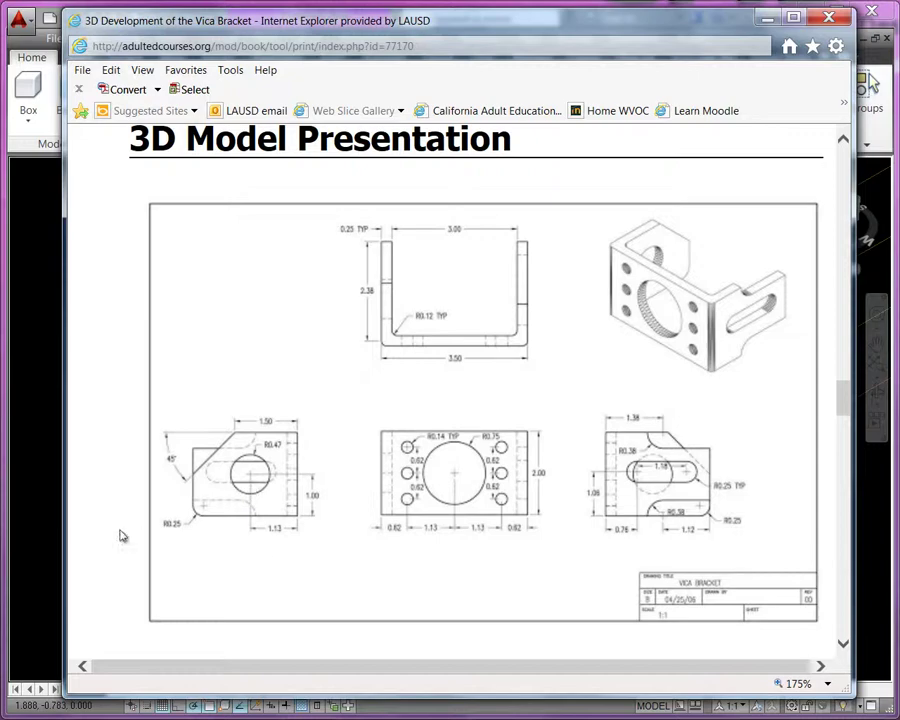
- Bring the AutoCAD drawing back in front of the Vica Bracket reference page
{"action": "left_click", "coordinate": [52, 538]}
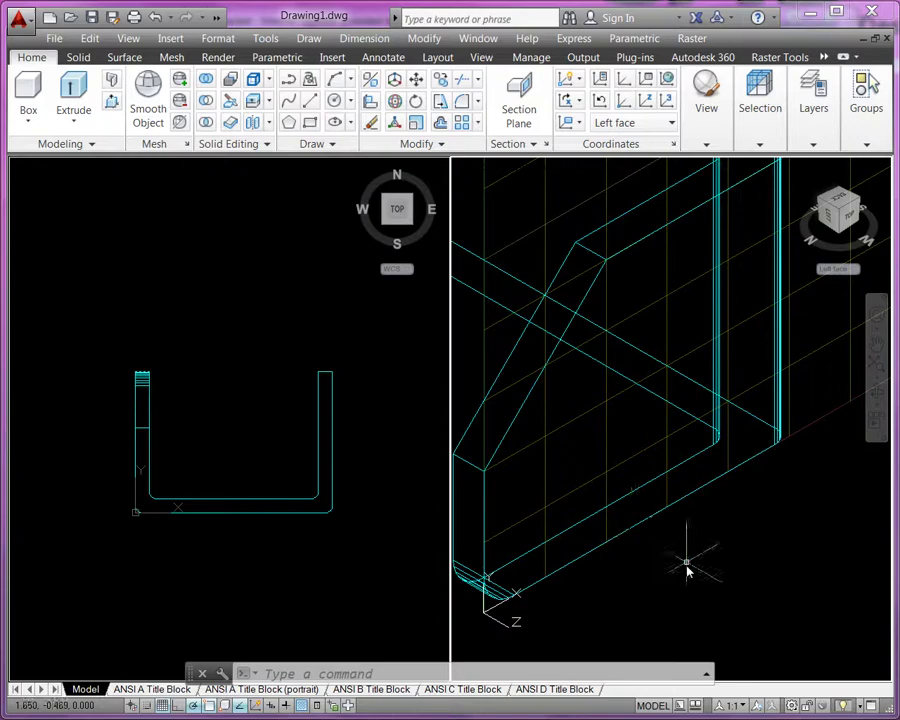
{"action": "scroll", "coordinate": [687, 569], "scroll_direction": "down", "scroll_amount": 2}
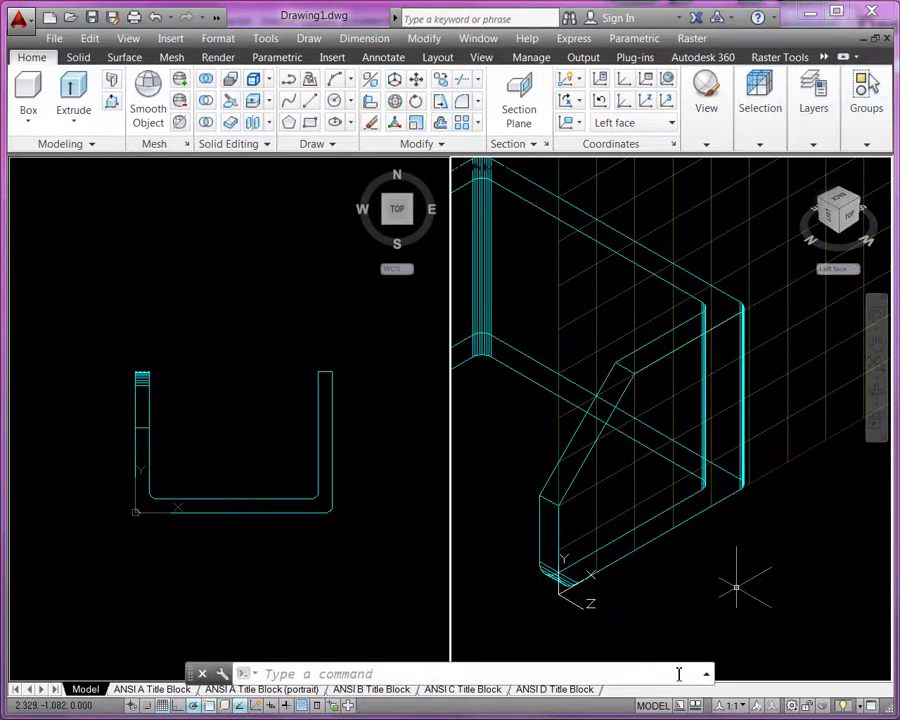
- Draw a vertical construction line through the flange edge's midpoint
{"action": "type", "text": "xl"}
{"action": "key", "text": "Return"}
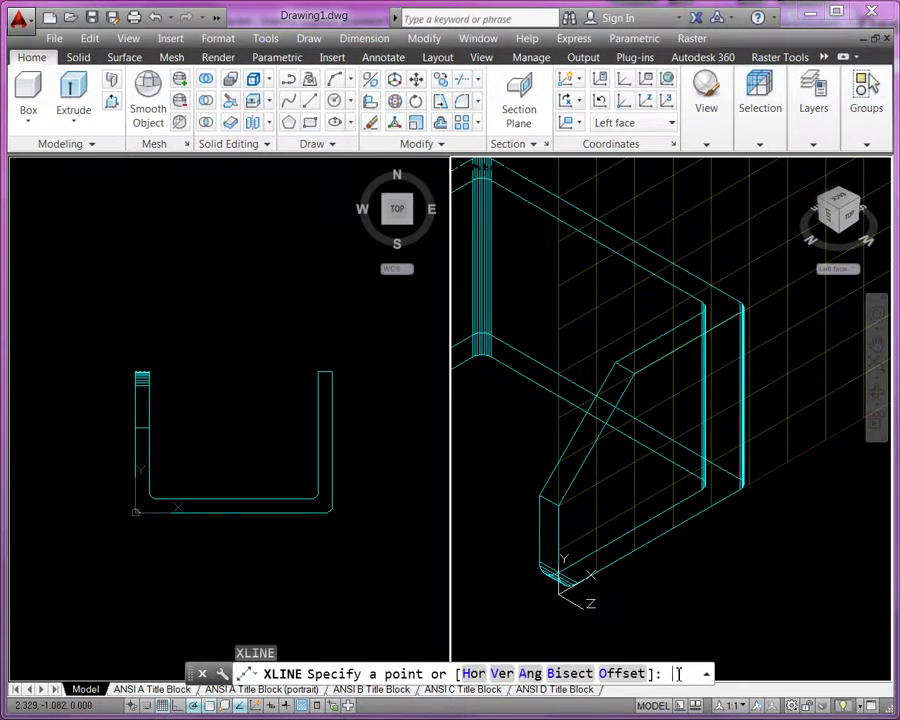
{"action": "type", "text": "v"}
{"action": "key", "text": "Return"}
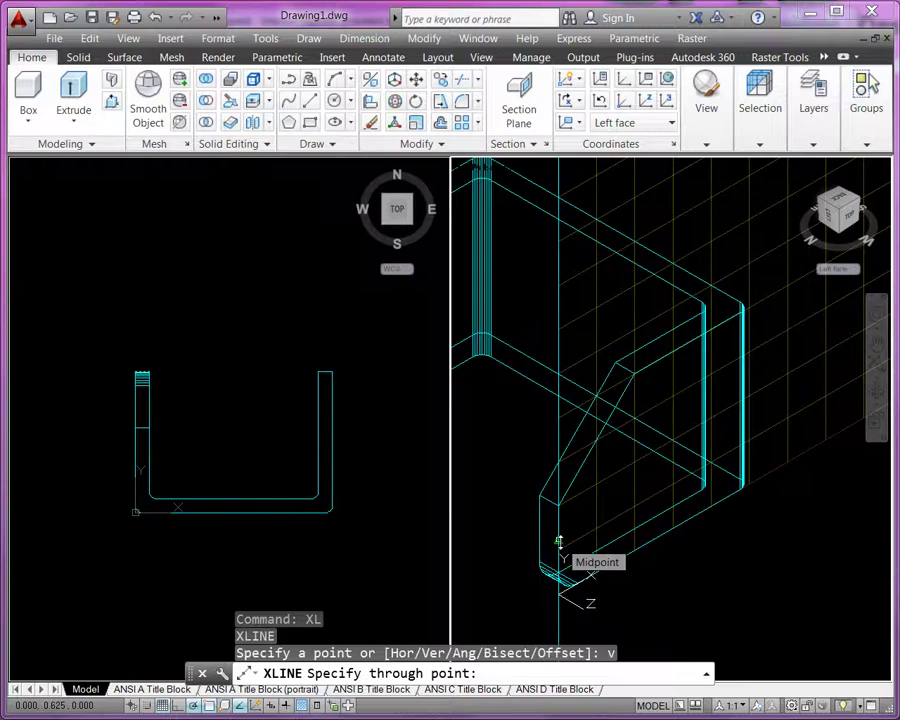
{"action": "left_click", "coordinate": [558, 541]}
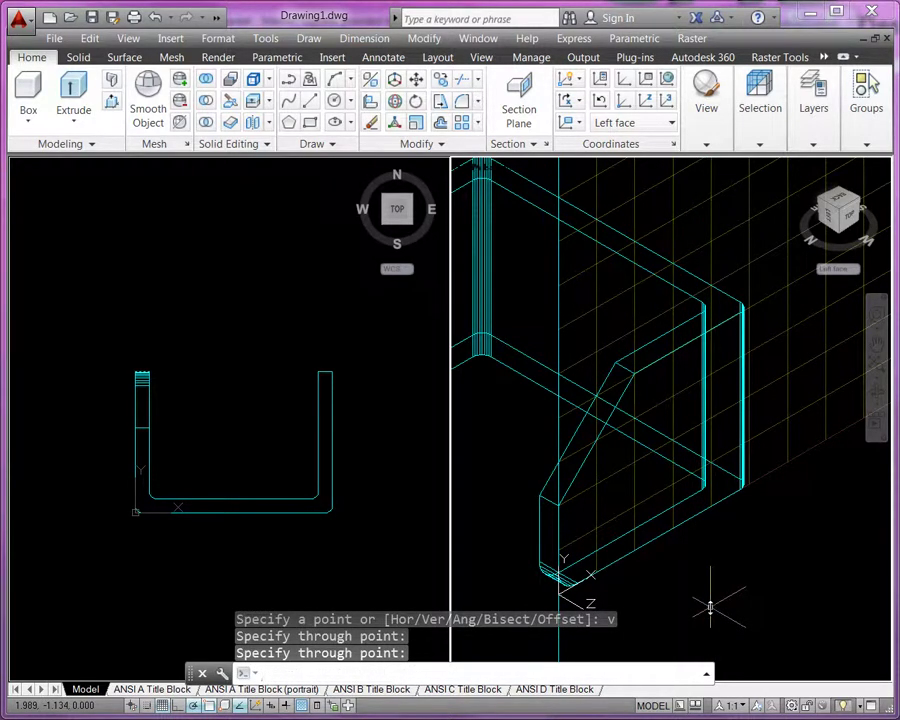
- Offset the vertical construction line 2.50 to the right
{"action": "type", "text": "o"}
{"action": "key", "text": "Return"}
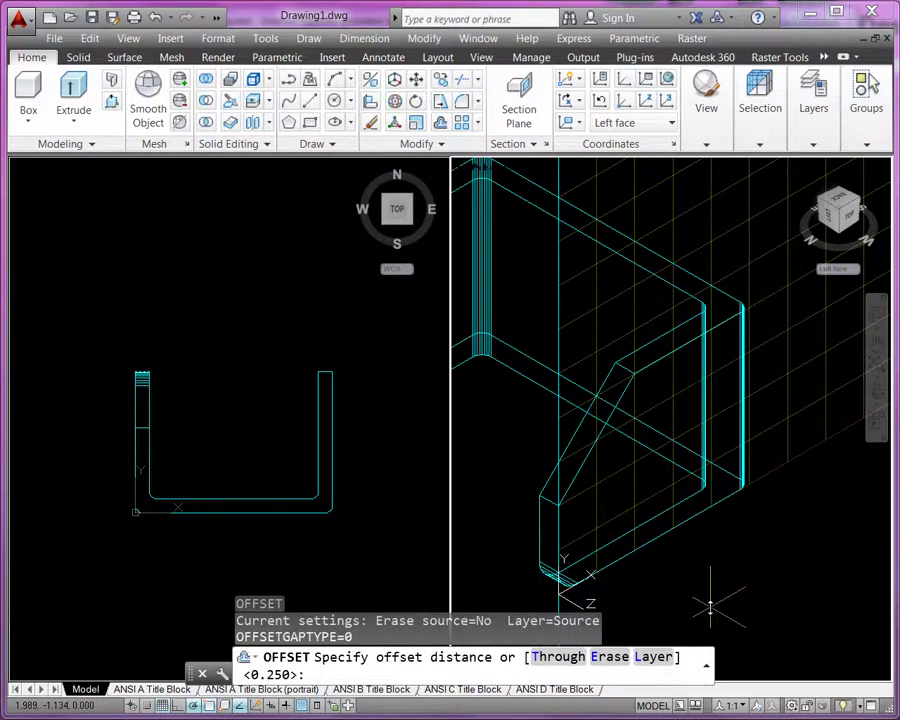
{"action": "type", "text": "2.50"}
{"action": "key", "text": "Return"}
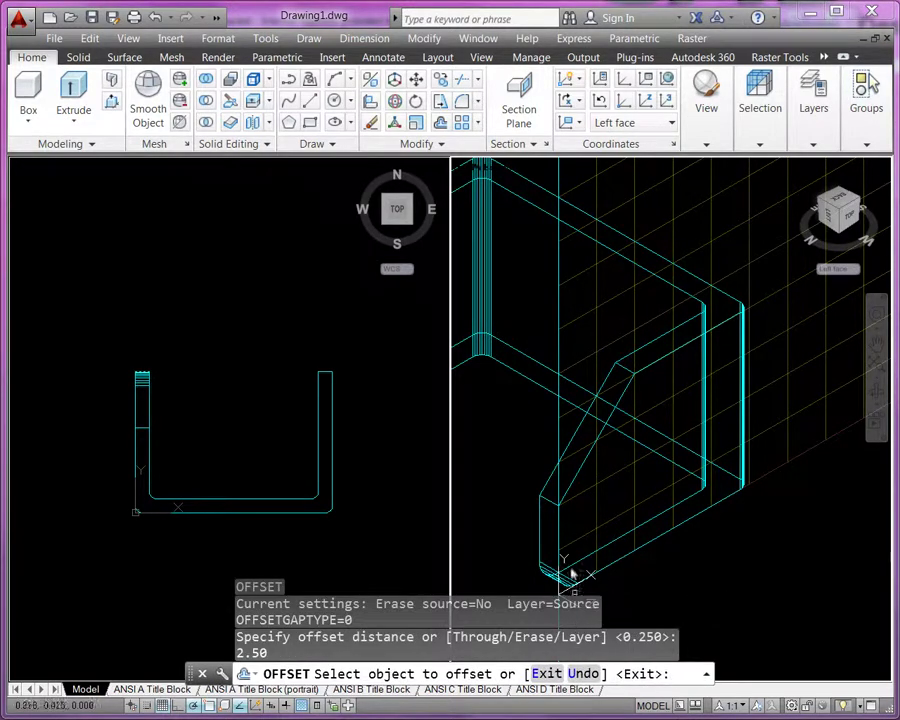
{"action": "scroll", "coordinate": [517, 397], "scroll_direction": "down", "scroll_amount": 2}
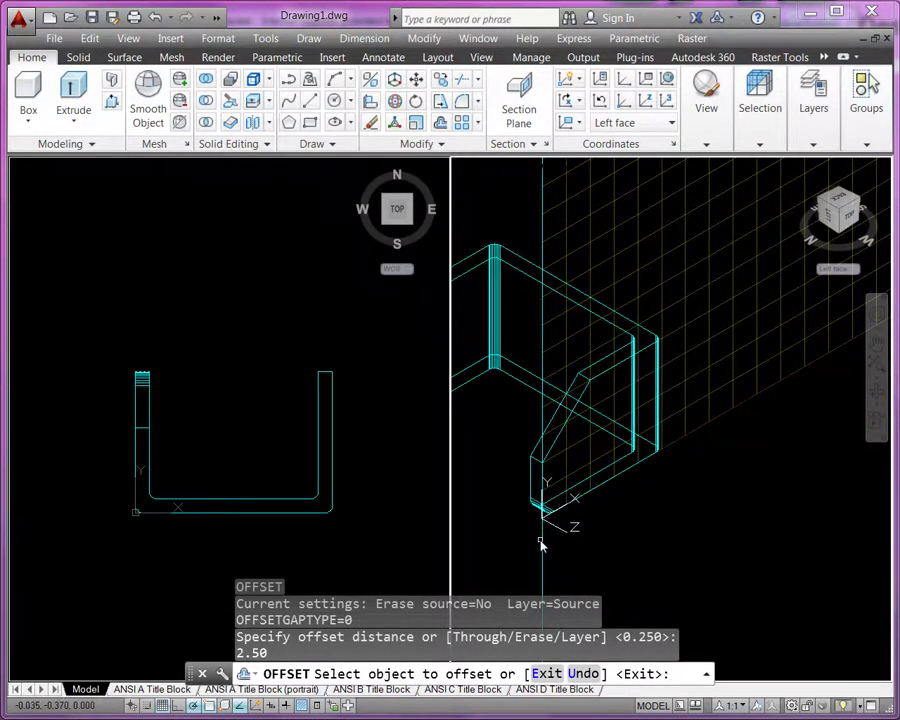
{"action": "left_click", "coordinate": [544, 543]}
{"action": "left_click", "coordinate": [542, 538]}
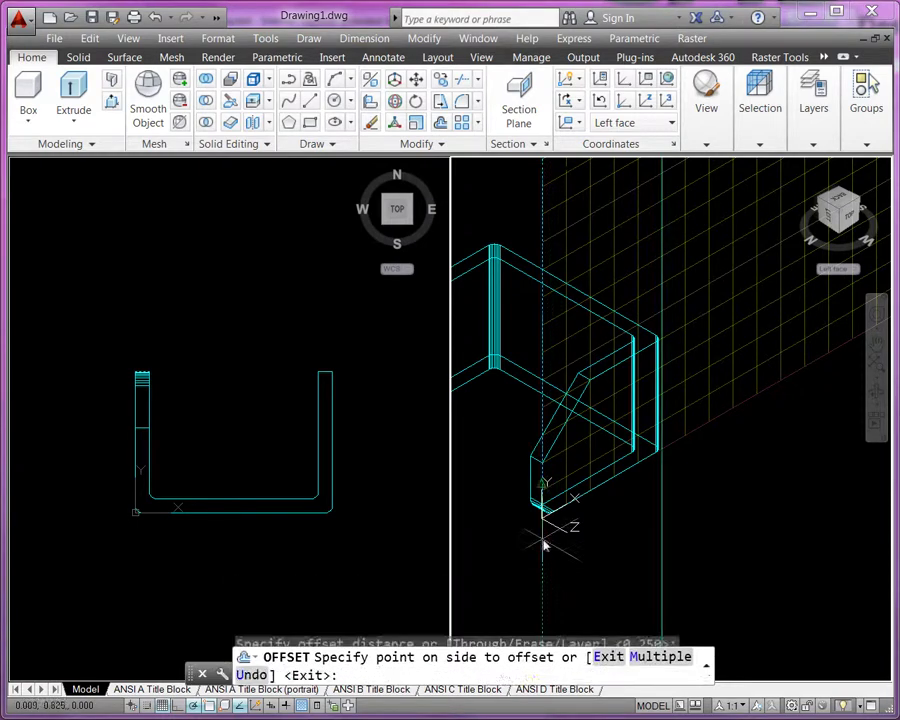
{"action": "left_click", "coordinate": [704, 477]}
{"action": "key", "text": "Return"}
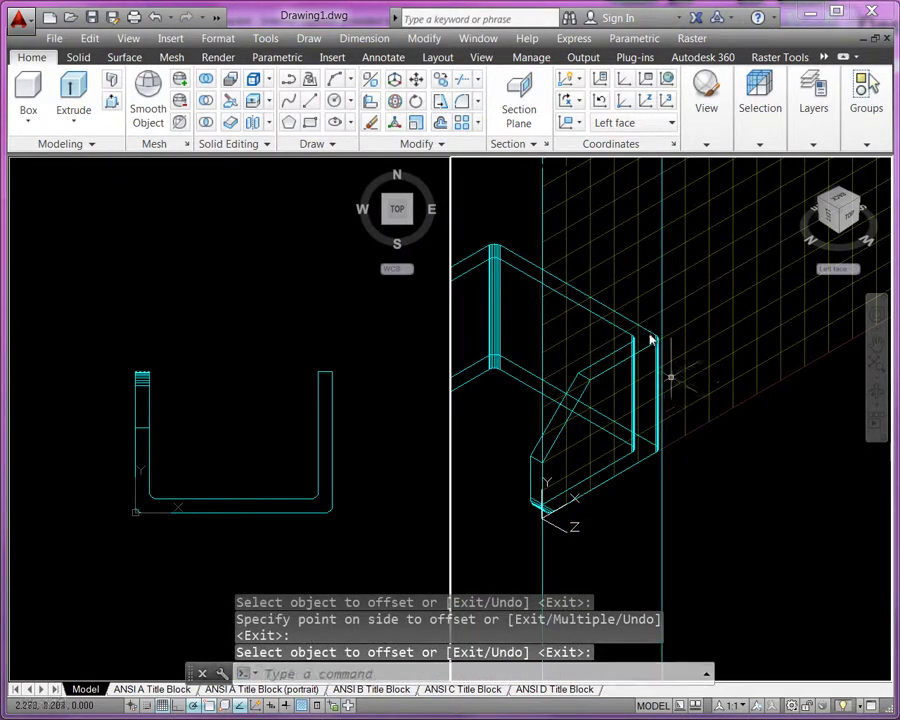
{"action": "scroll", "coordinate": [648, 340], "scroll_direction": "up", "scroll_amount": 3}
{"action": "scroll", "coordinate": [776, 430], "scroll_direction": "down", "scroll_amount": 3}
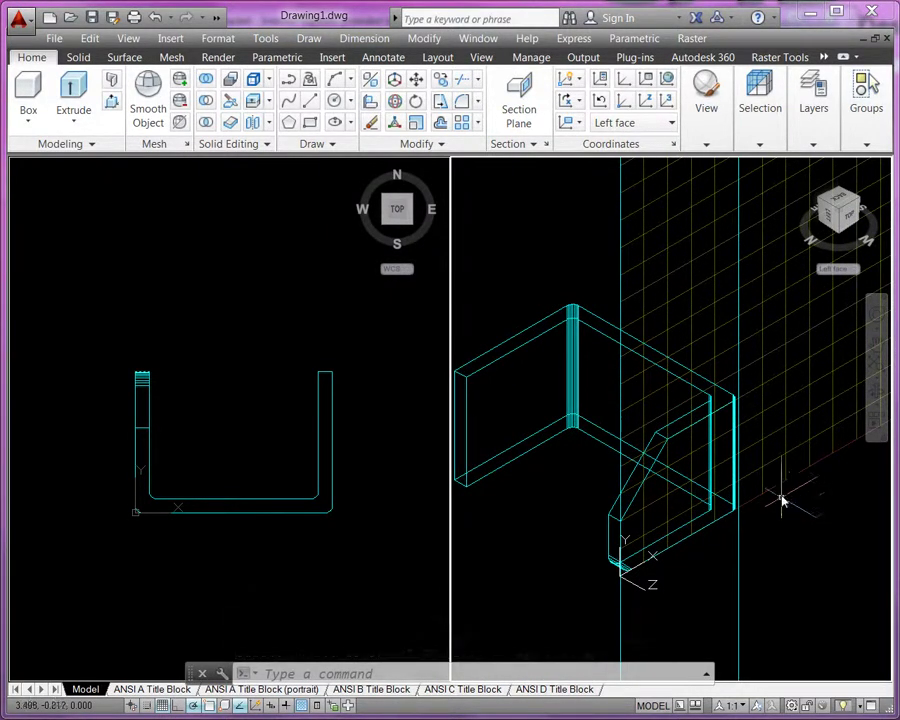
- Offset a vertical line 1.13 to the left
{"action": "type", "text": "o"}
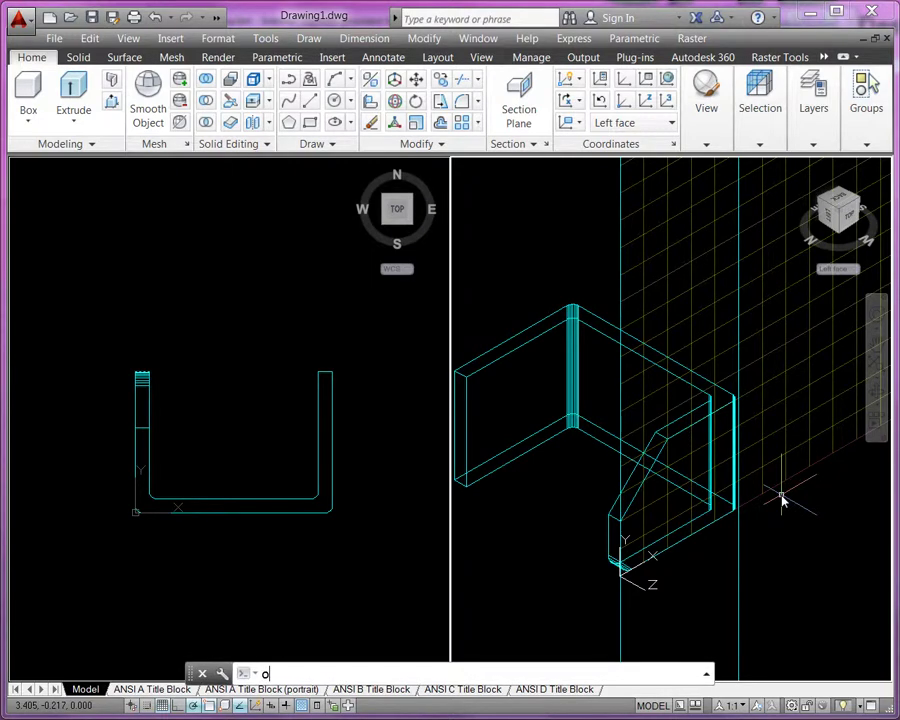
{"action": "key", "text": "Return"}
{"action": "type", "text": "1.1"}
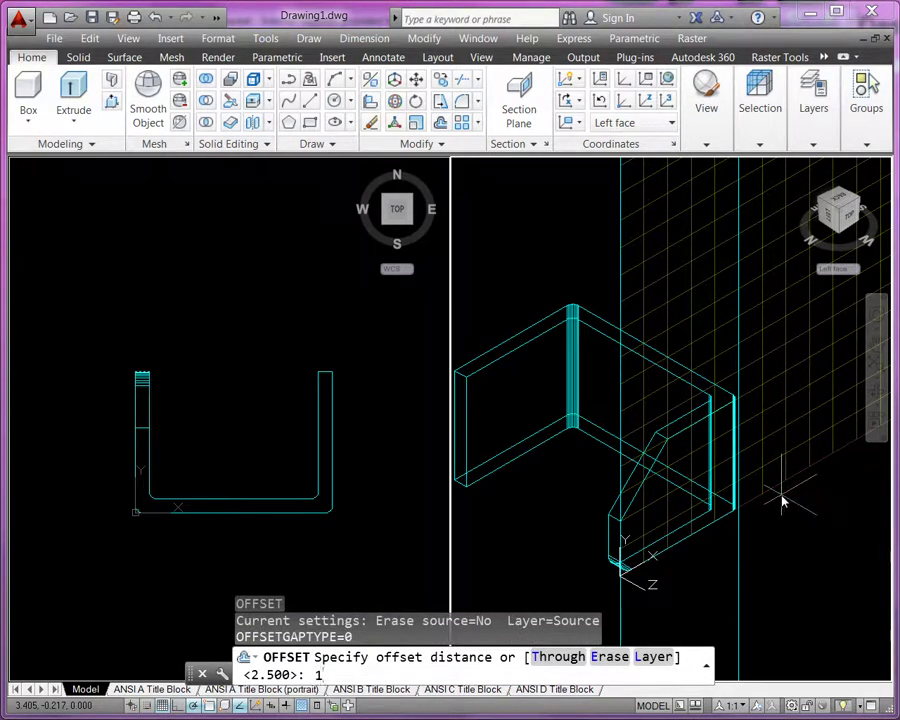
{"action": "type", "text": "3"}
{"action": "key", "text": "Return"}
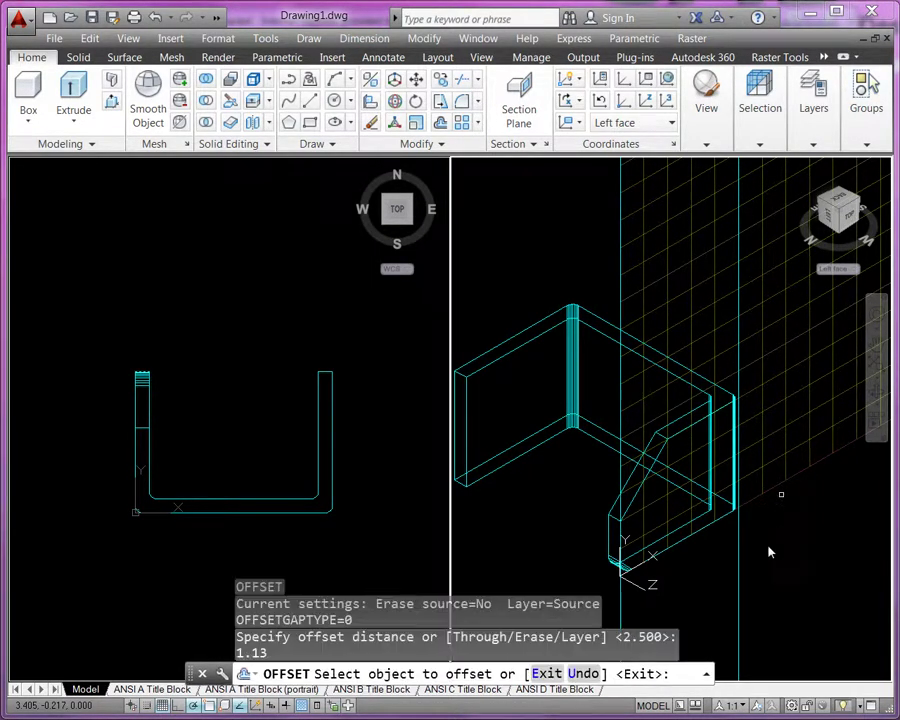
{"action": "scroll", "coordinate": [746, 560], "scroll_direction": "up", "scroll_amount": 3}
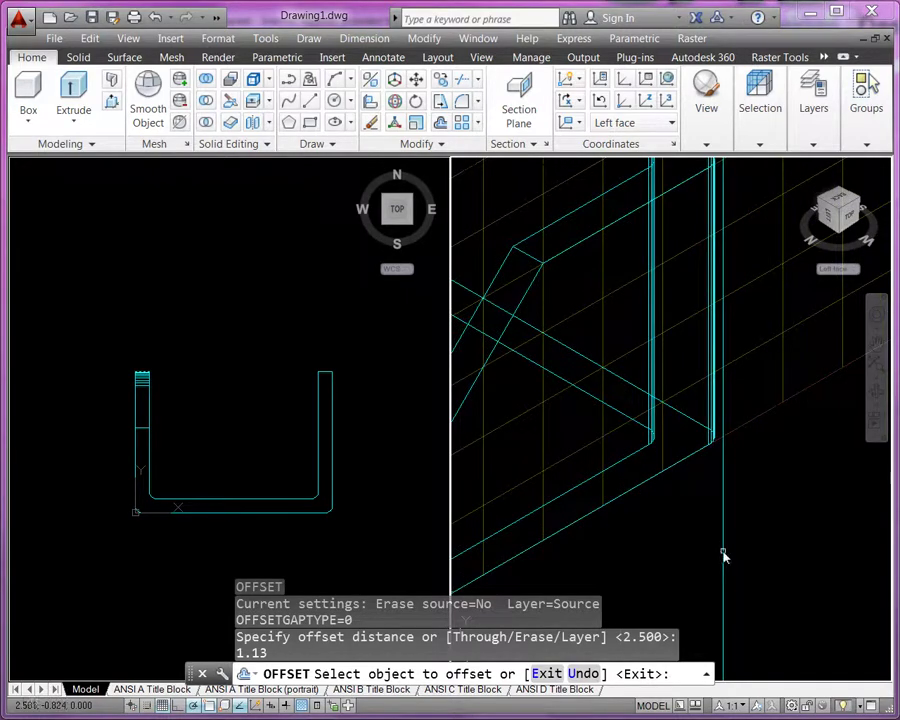
{"action": "left_click", "coordinate": [723, 554]}
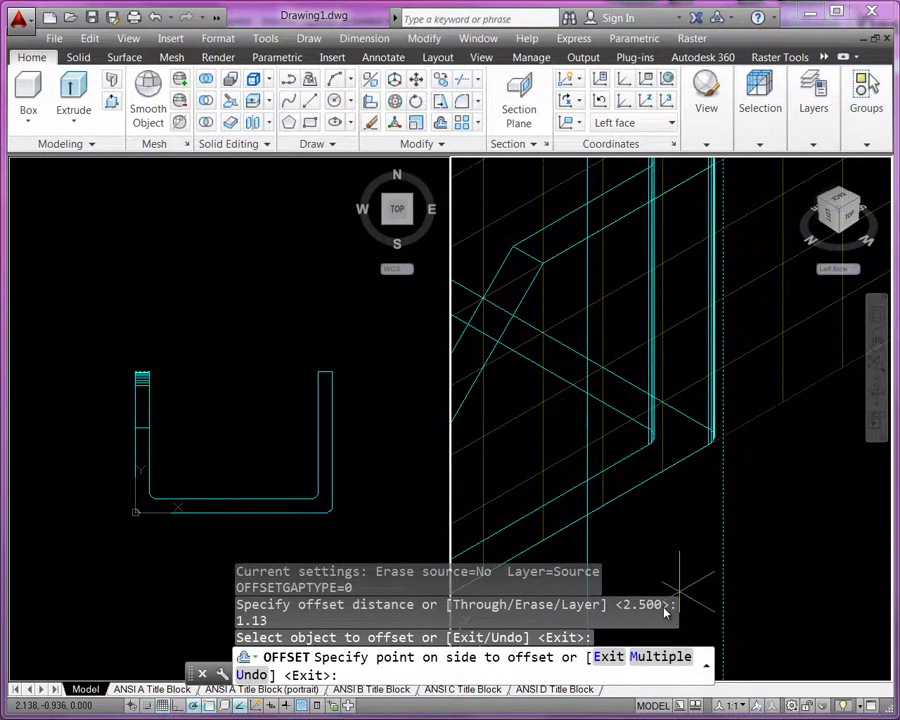
{"action": "left_click", "coordinate": [640, 591]}
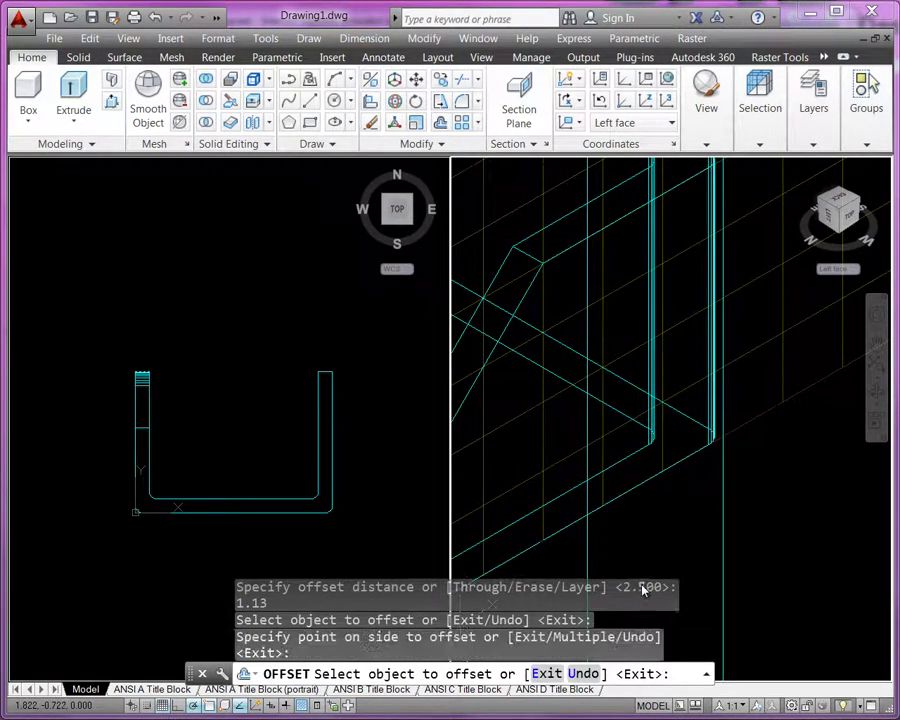
{"action": "key", "text": "Return"}
{"action": "scroll", "coordinate": [673, 551], "scroll_direction": "down", "scroll_amount": 2}
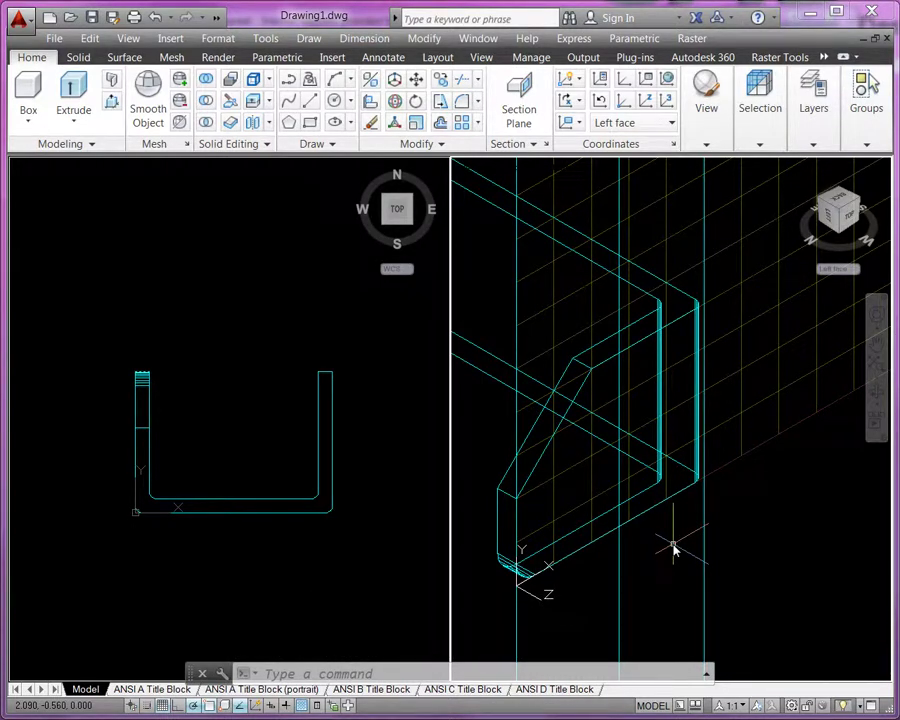
- Draw a horizontal construction line through the flange edge
{"action": "type", "text": "xl"}
{"action": "key", "text": "Return"}
{"action": "type", "text": "h"}
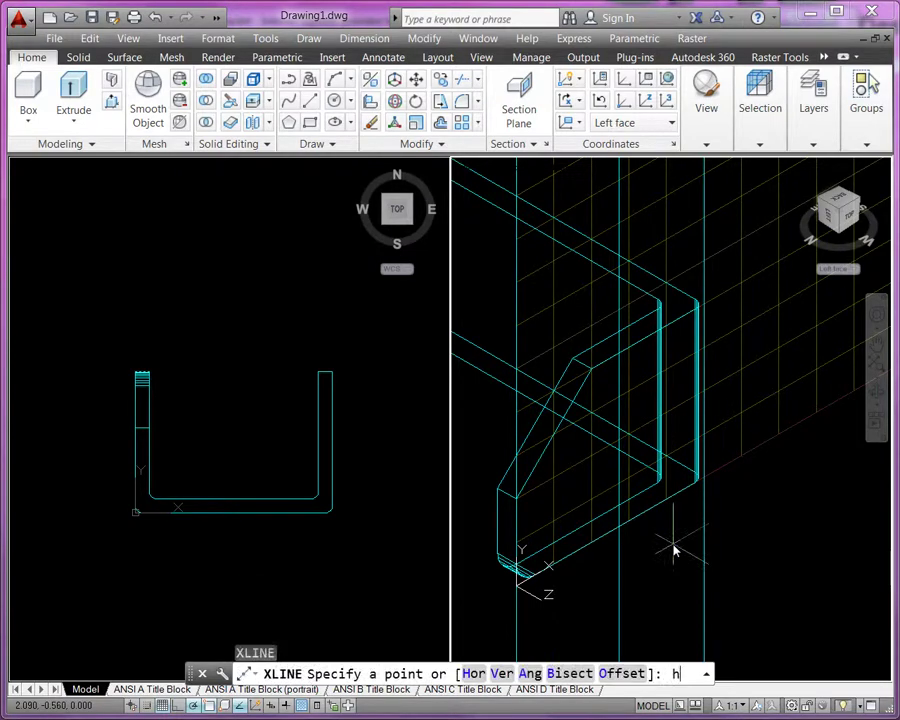
{"action": "key", "text": "Return"}
{"action": "scroll", "coordinate": [605, 548], "scroll_direction": "up", "scroll_amount": 2}
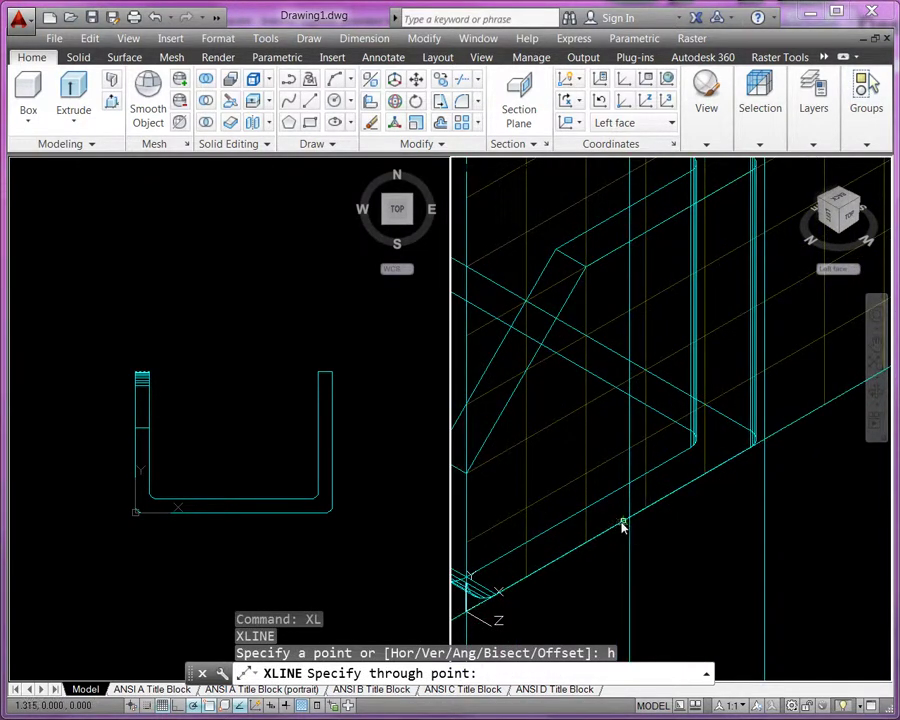
{"action": "left_click", "coordinate": [686, 572]}
{"action": "key", "text": "Return"}
{"action": "scroll", "coordinate": [688, 572], "scroll_direction": "down", "scroll_amount": 2}
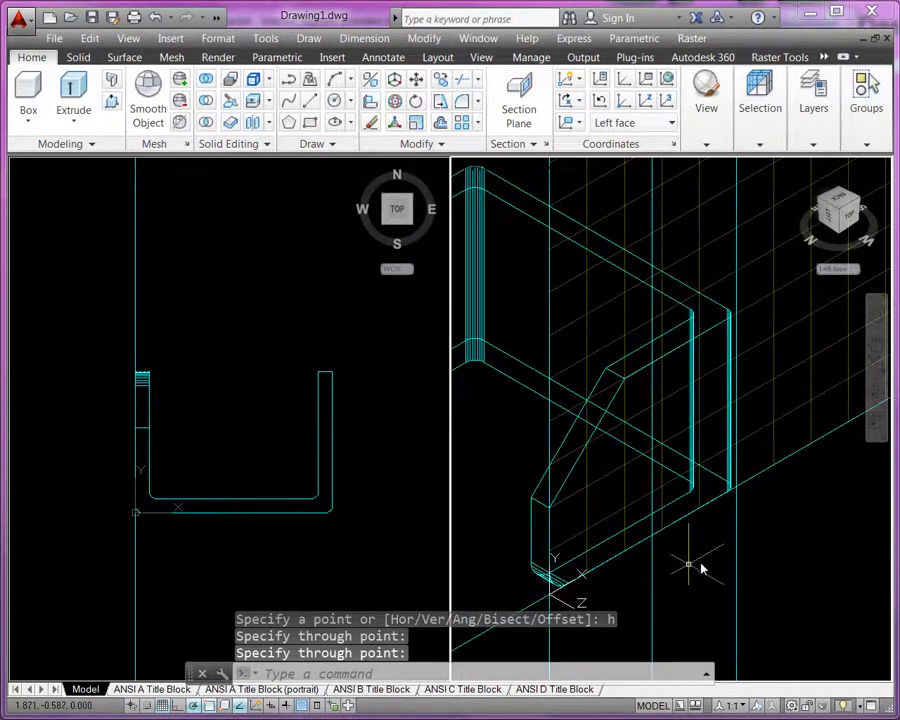
- Offset the horizontal construction line 1 unit upward
{"action": "type", "text": "o"}
{"action": "key", "text": "Return"}
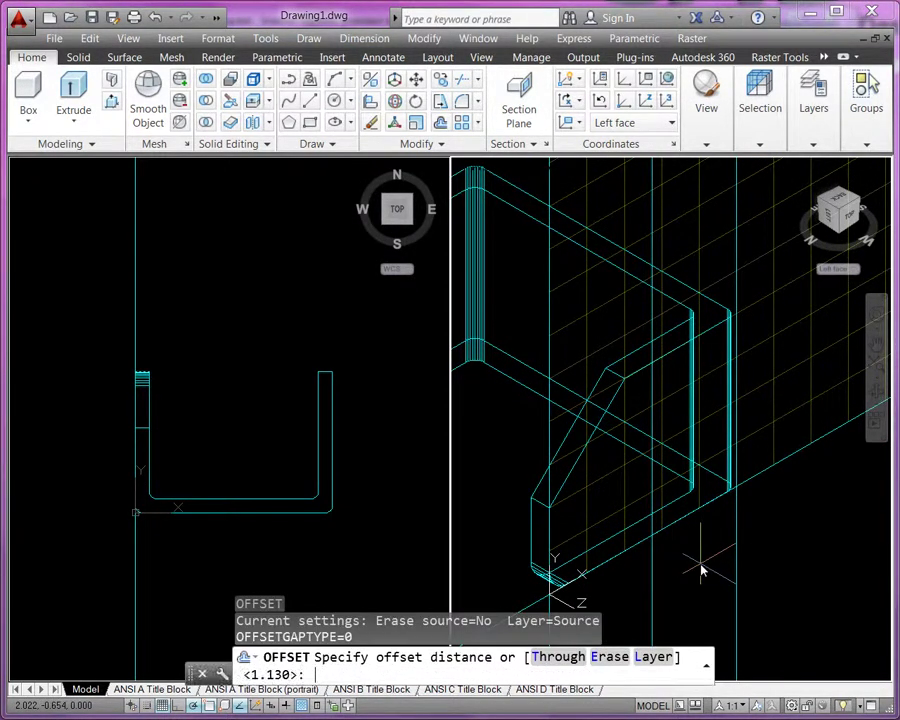
{"action": "type", "text": "1"}
{"action": "key", "text": "Return"}
{"action": "left_click", "coordinate": [755, 466]}
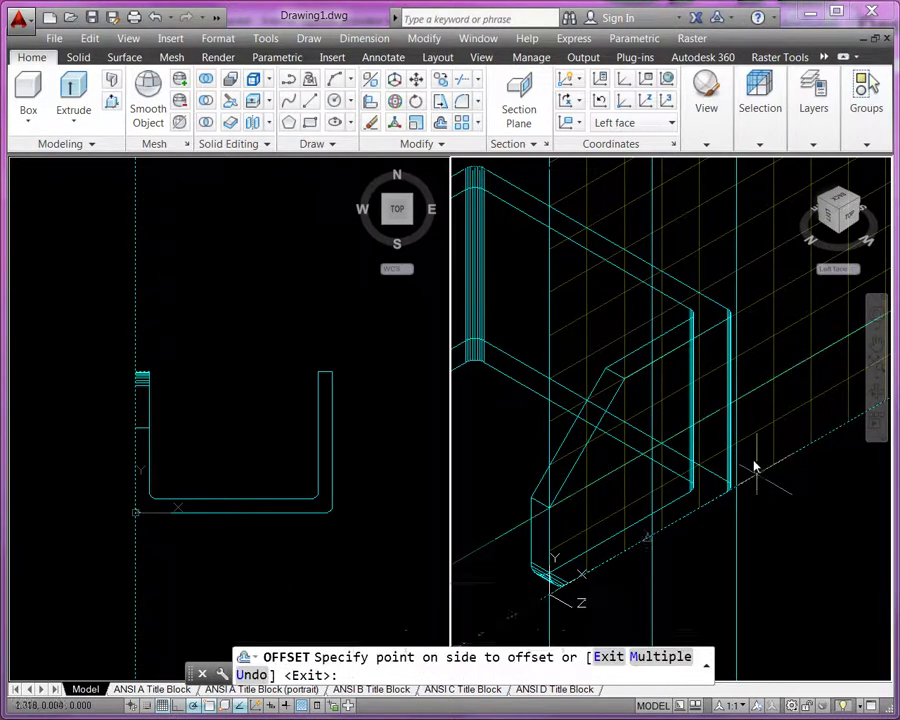
{"action": "left_click", "coordinate": [757, 441]}
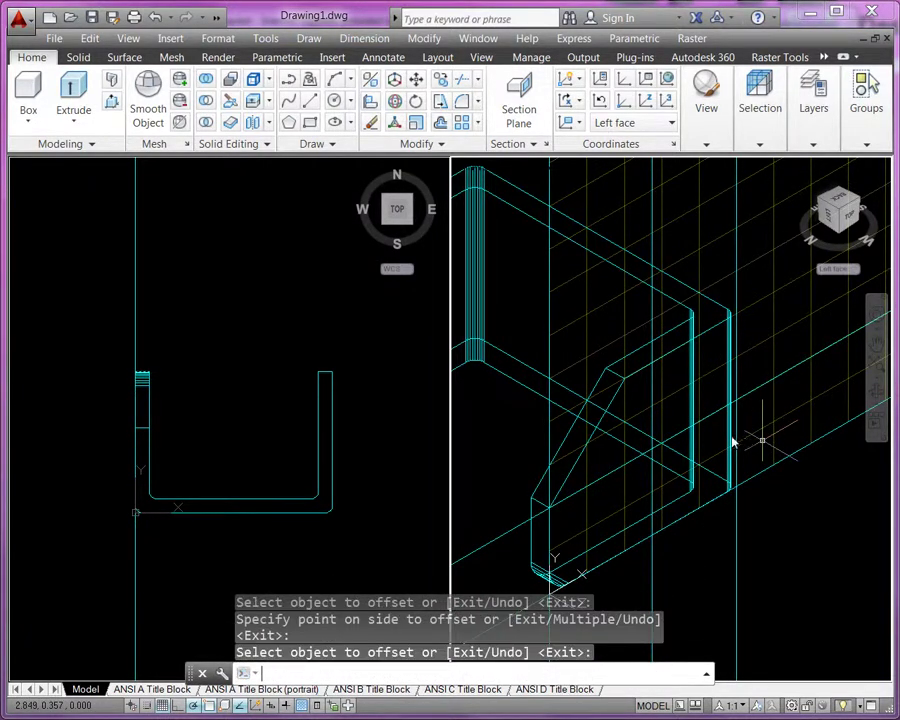
{"action": "scroll", "coordinate": [681, 427], "scroll_direction": "up", "scroll_amount": 2}
{"action": "scroll", "coordinate": [670, 458], "scroll_direction": "up", "scroll_amount": 2}
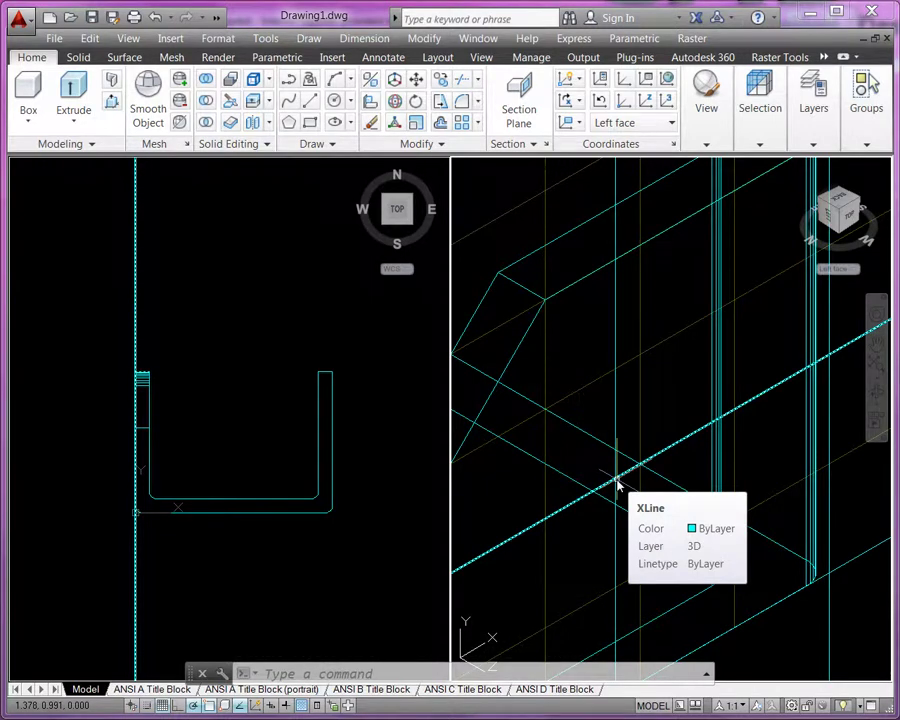
{"action": "scroll", "coordinate": [620, 450], "scroll_direction": "down", "scroll_amount": 3}
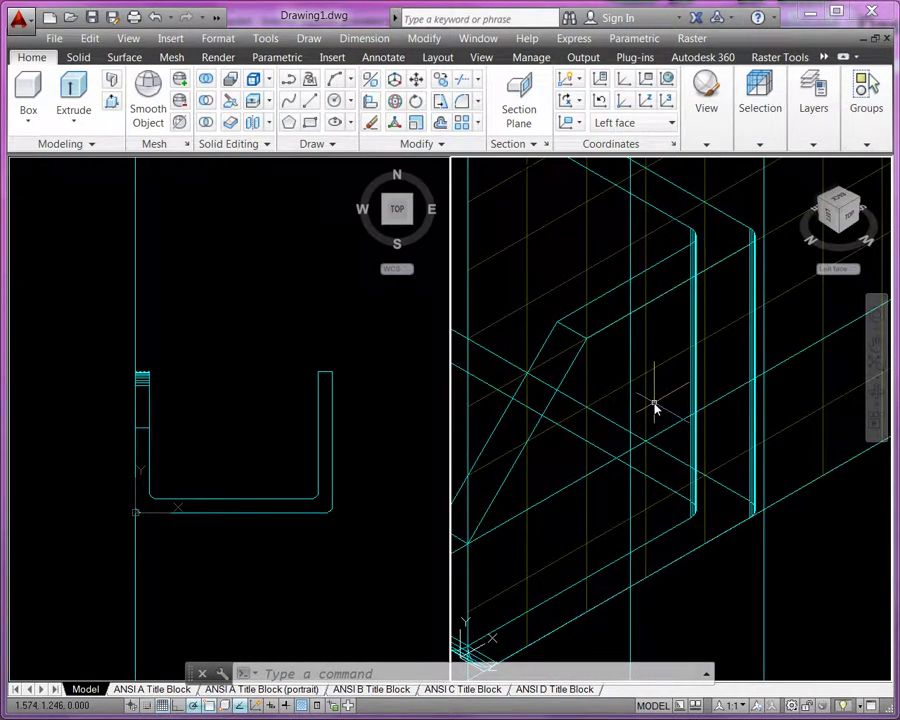
- Draw a 0.47-radius circle centred on the construction-line intersection on the left flange
{"action": "left_click", "coordinate": [336, 103]}
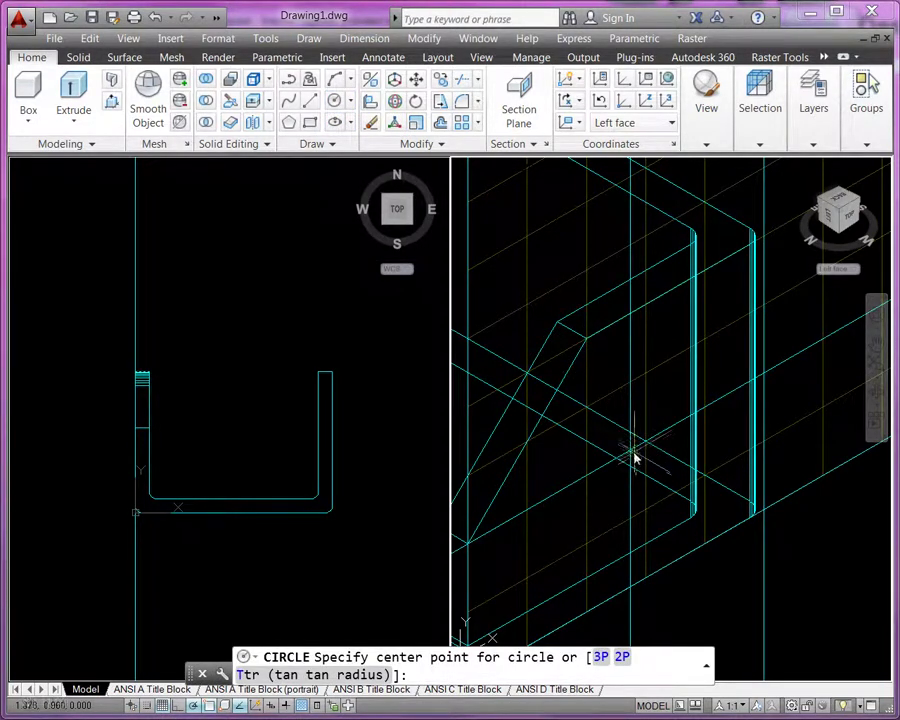
{"action": "scroll", "coordinate": [633, 457], "scroll_direction": "up", "scroll_amount": 3}
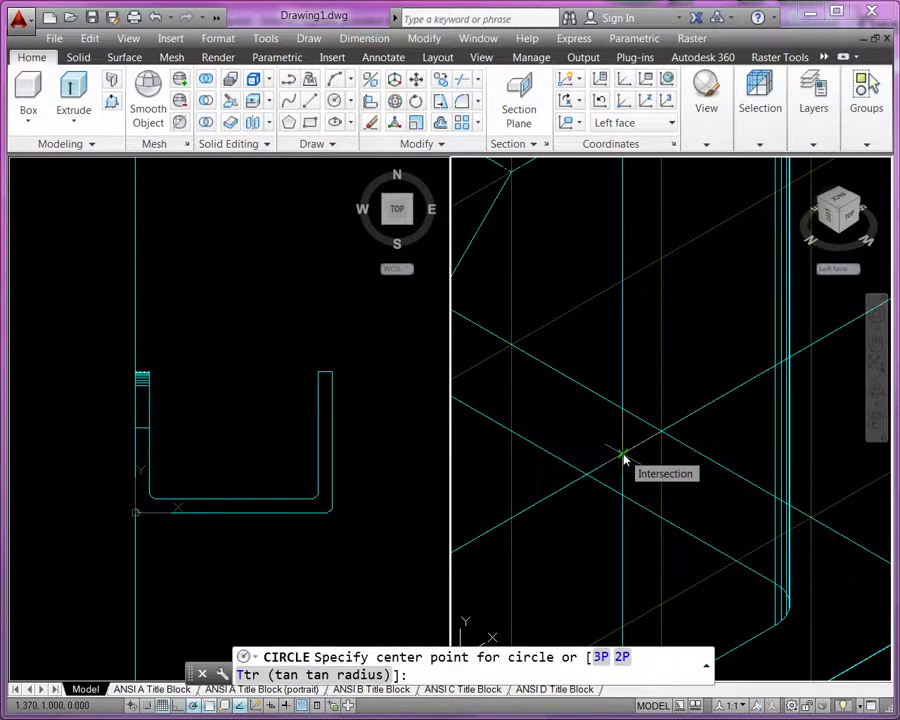
{"action": "left_click", "coordinate": [622, 455]}
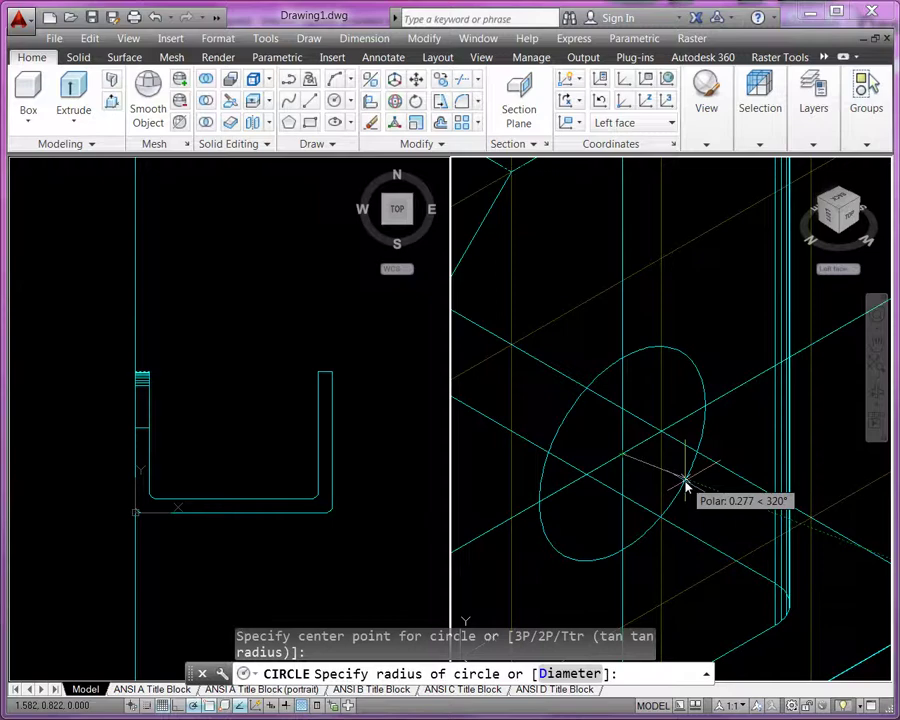
{"action": "type", "text": ".47"}
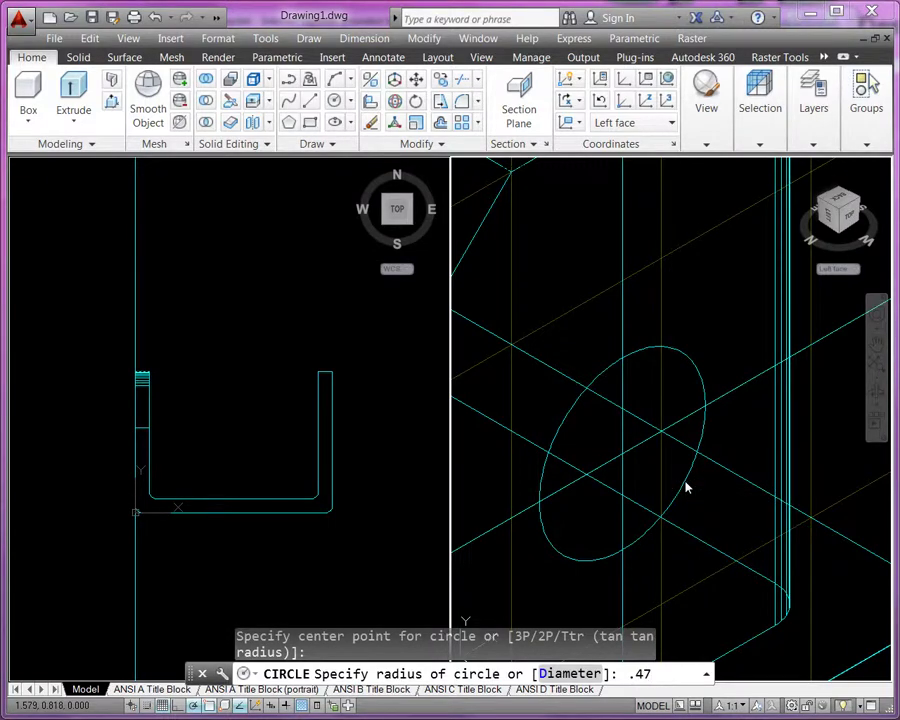
{"action": "key", "text": "Return"}
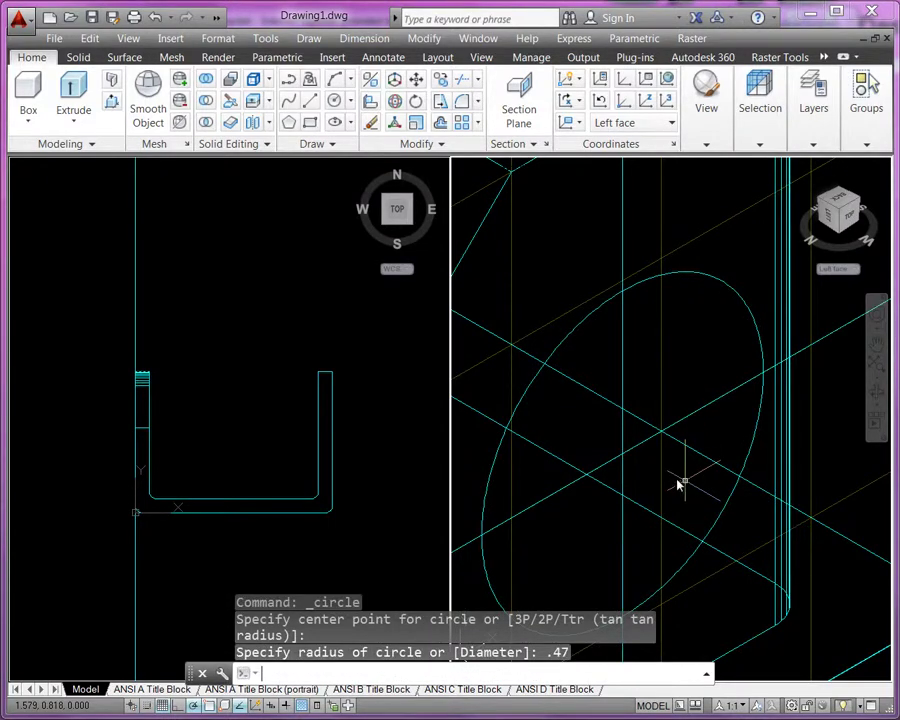
{"action": "scroll", "coordinate": [707, 446], "scroll_direction": "down", "scroll_amount": 2}
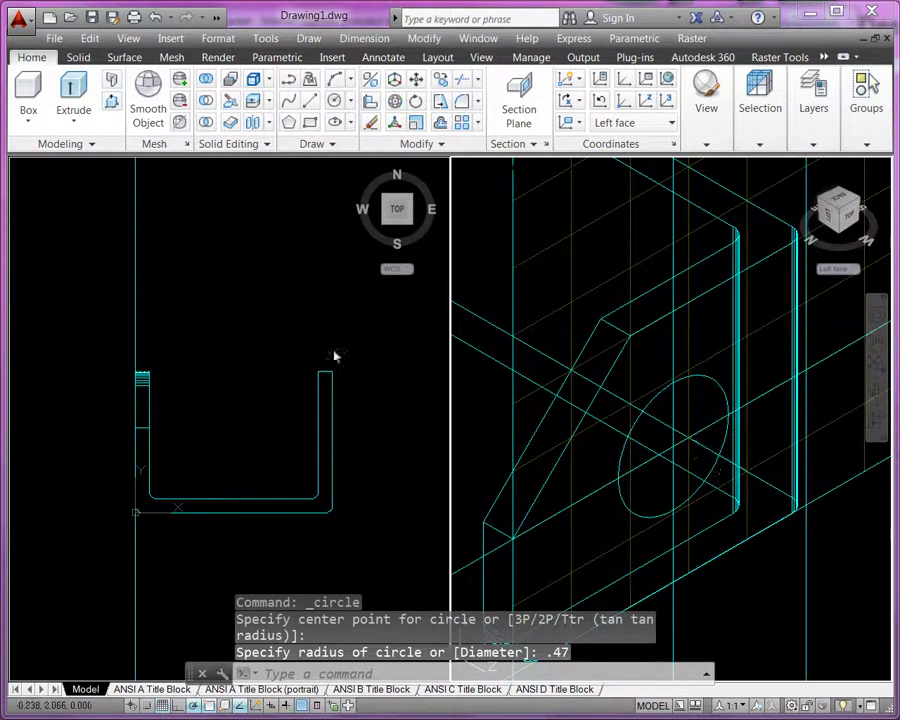
- Turn the top-view viewport to the LEFT view, zoom to fit, and reactivate the 3D viewport
{"action": "left_click", "coordinate": [255, 318]}
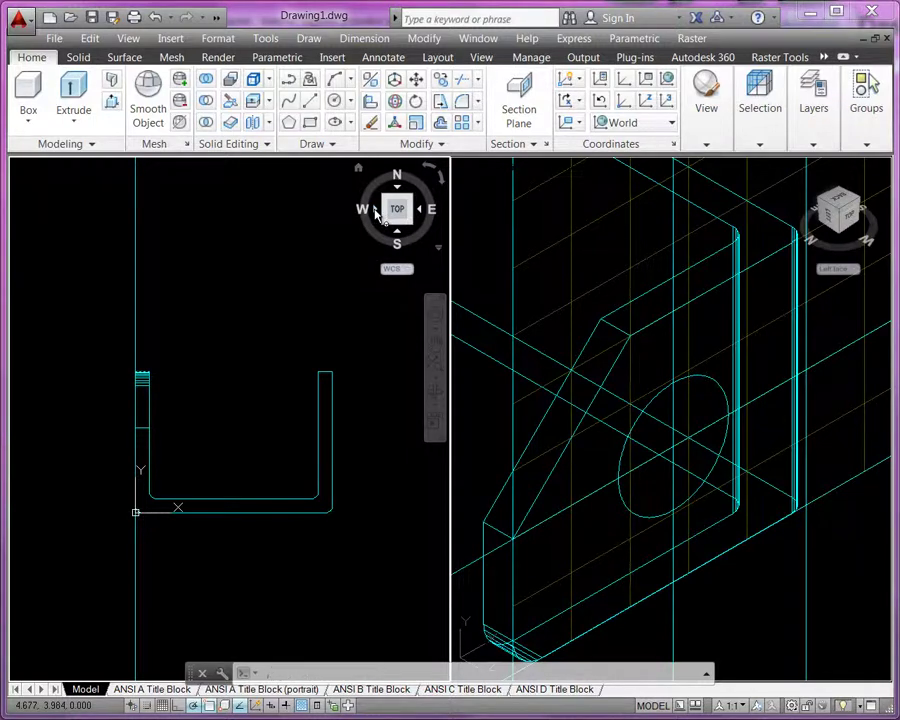
{"action": "left_click", "coordinate": [377, 211]}
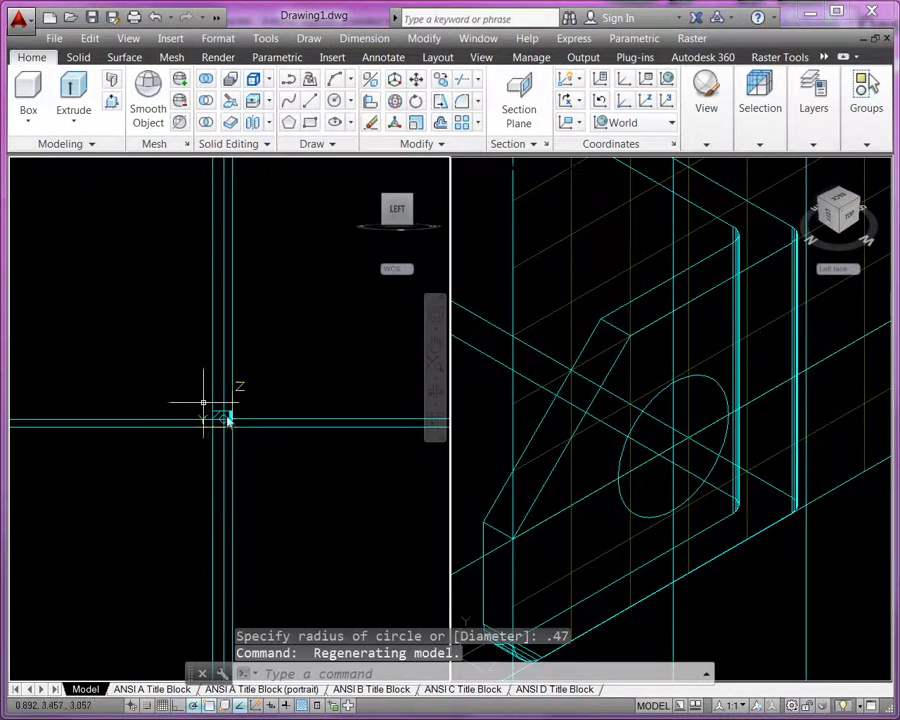
{"action": "scroll", "coordinate": [212, 450], "scroll_direction": "up", "scroll_amount": 2}
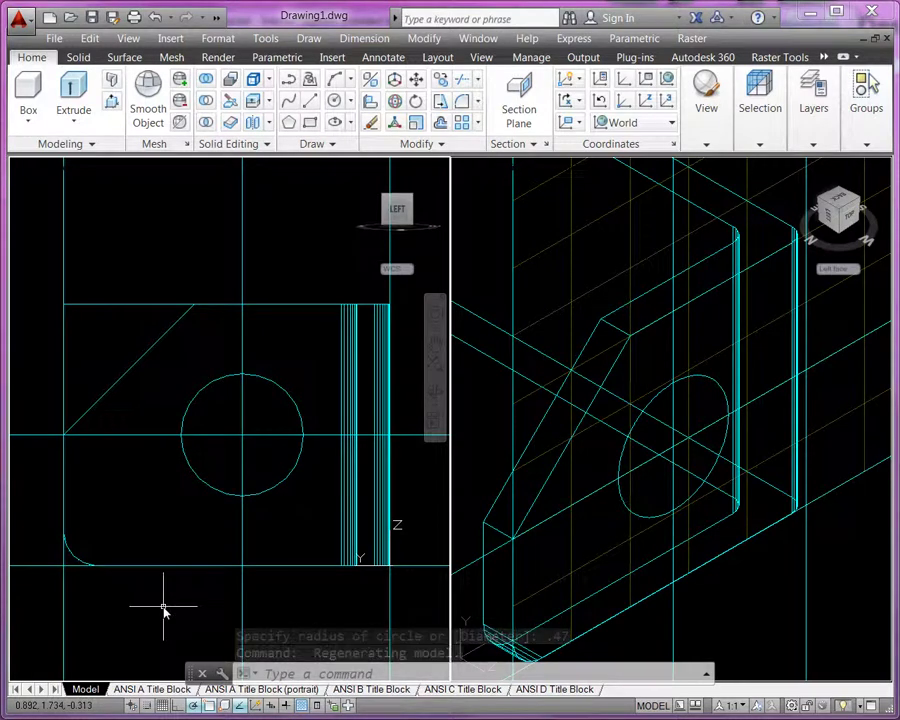
{"action": "scroll", "coordinate": [153, 553], "scroll_direction": "down", "scroll_amount": 2}
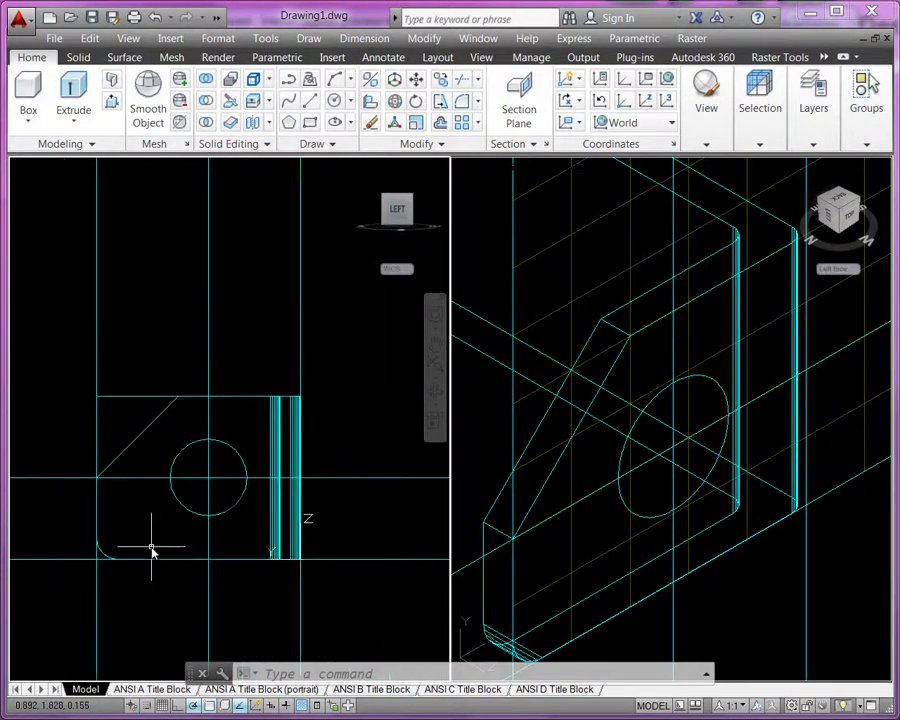
{"action": "left_click", "coordinate": [628, 512]}
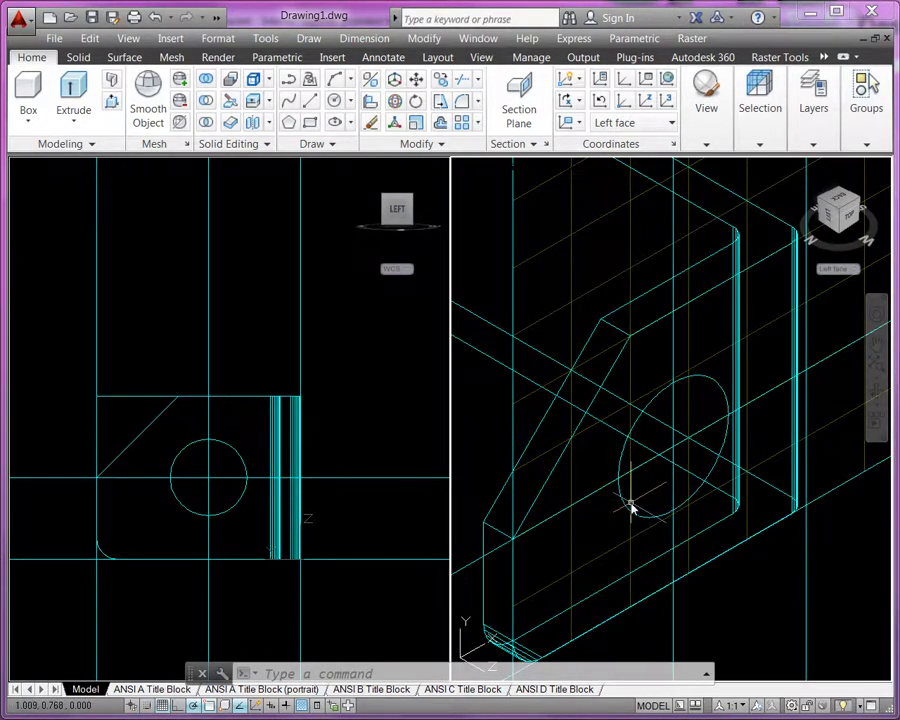
- Extrude the 0.47 circle through the flange, snapping the height to a flange endpoint
{"action": "left_click", "coordinate": [73, 100]}
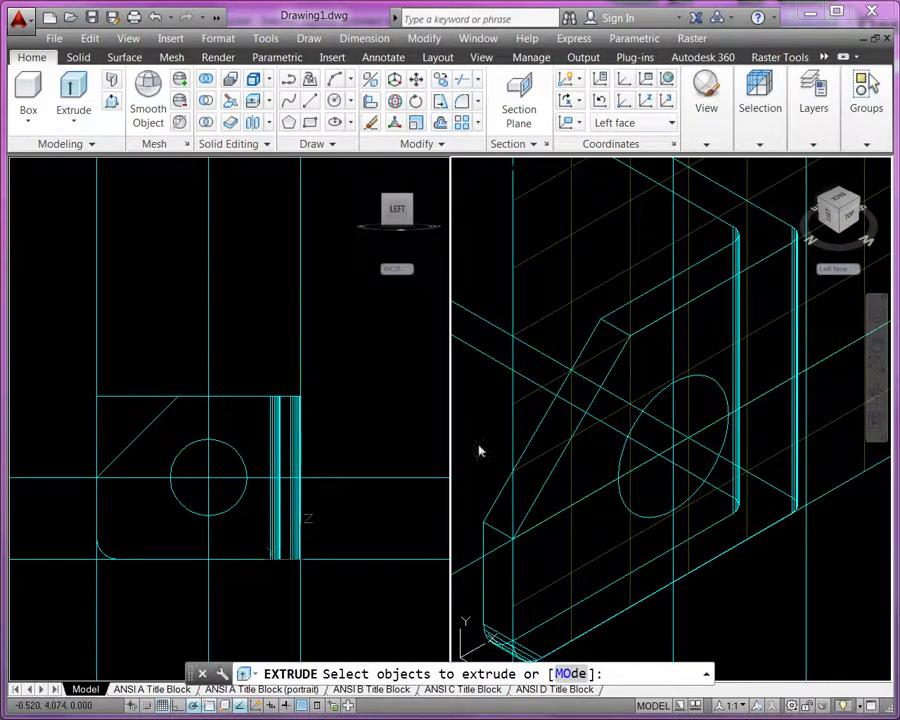
{"action": "left_click", "coordinate": [622, 506]}
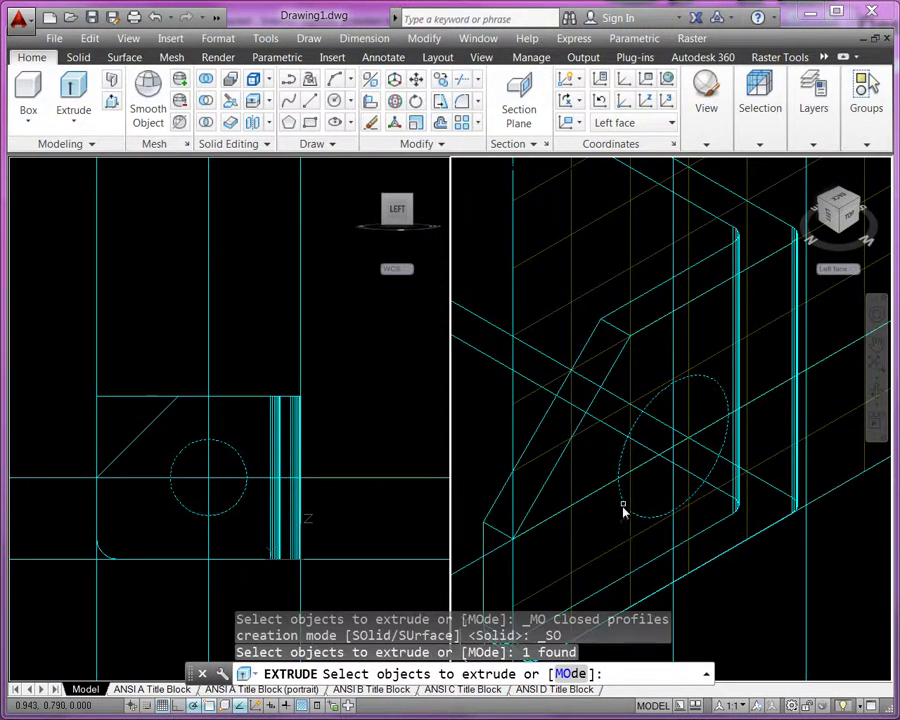
{"action": "key", "text": "Return"}
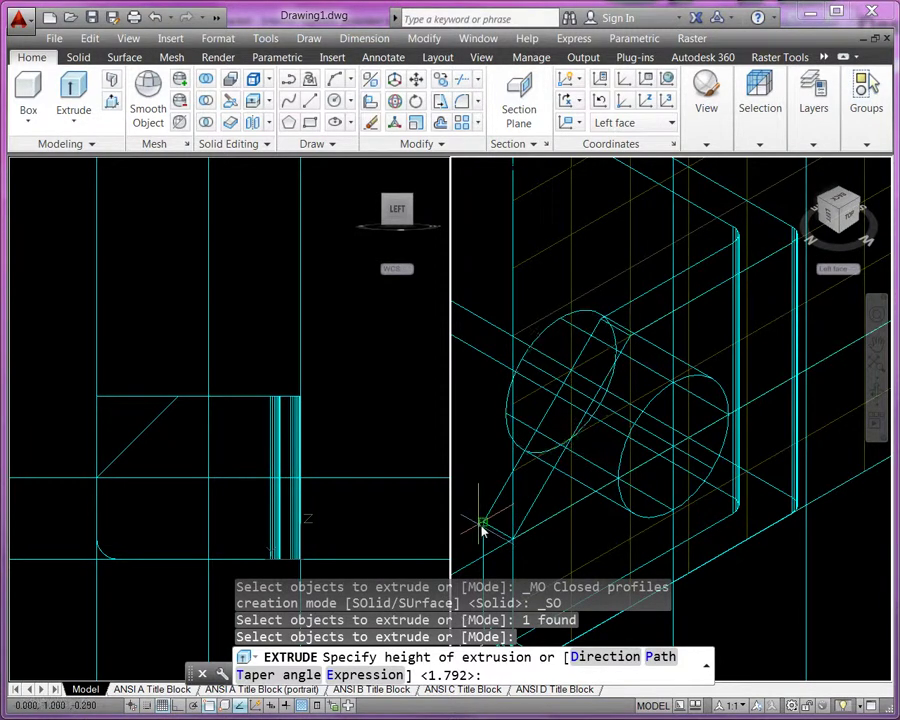
{"action": "left_click", "coordinate": [482, 528]}
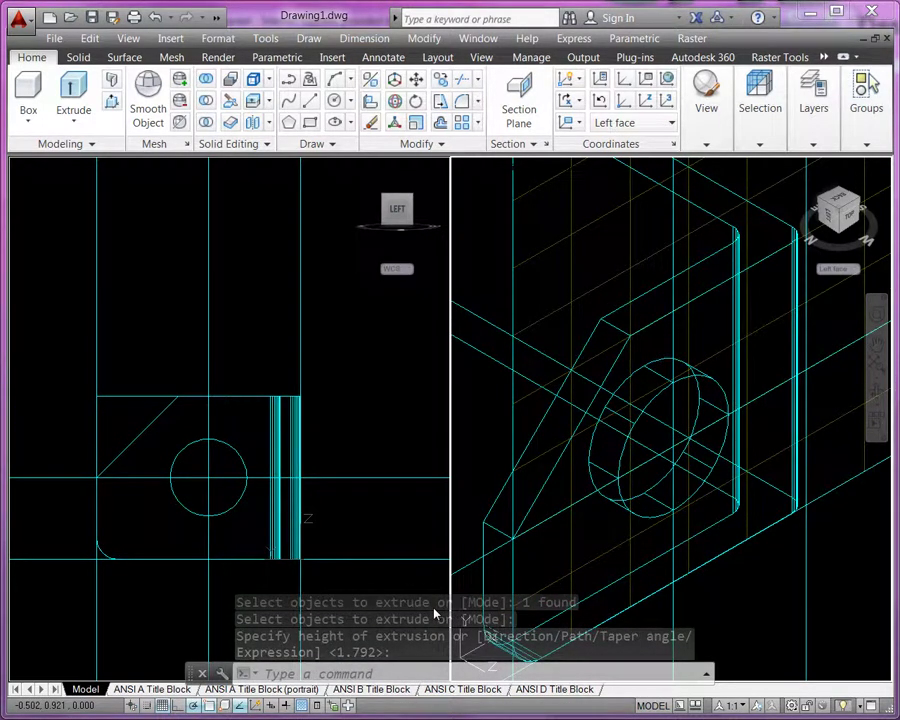
- Switch the 3D viewport to Shaded, then to the Hidden visual style
{"action": "mouse_move", "coordinate": [706, 110]}
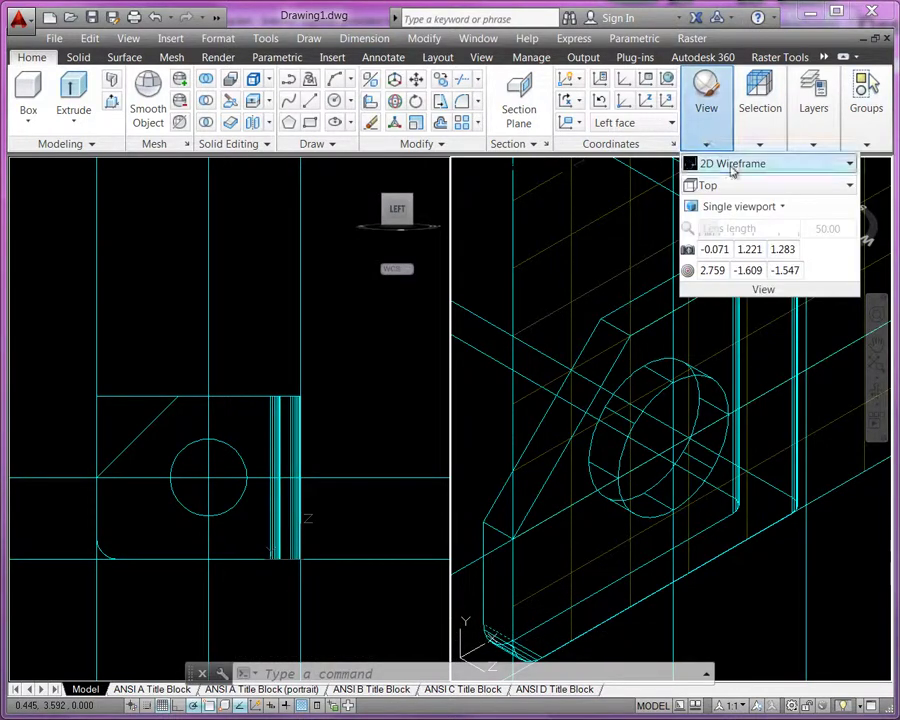
{"action": "left_click", "coordinate": [733, 168]}
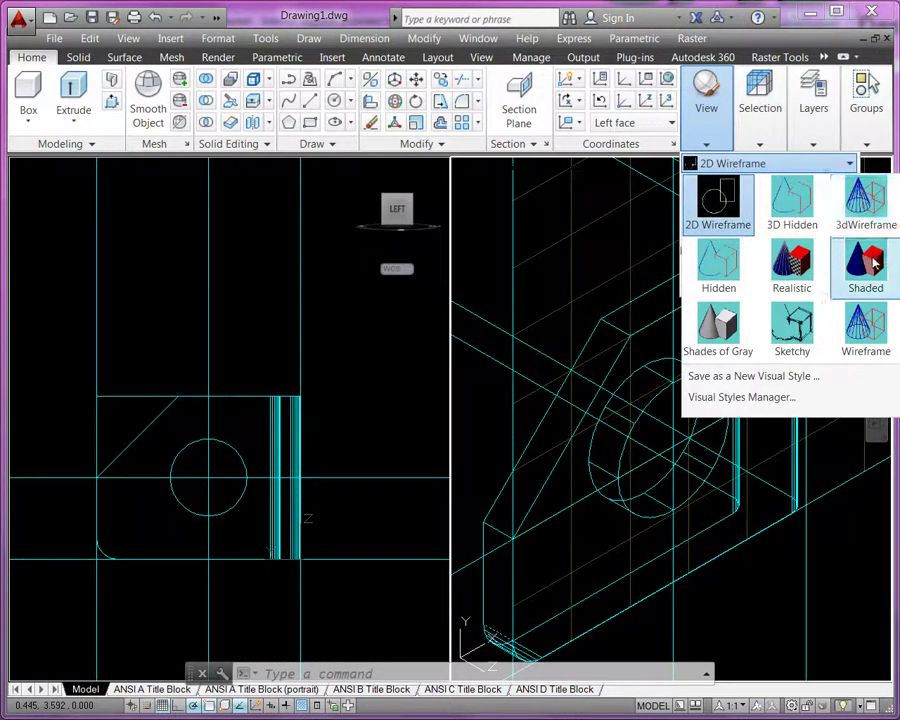
{"action": "key", "text": "Escape"}
{"action": "left_click", "coordinate": [594, 262]}
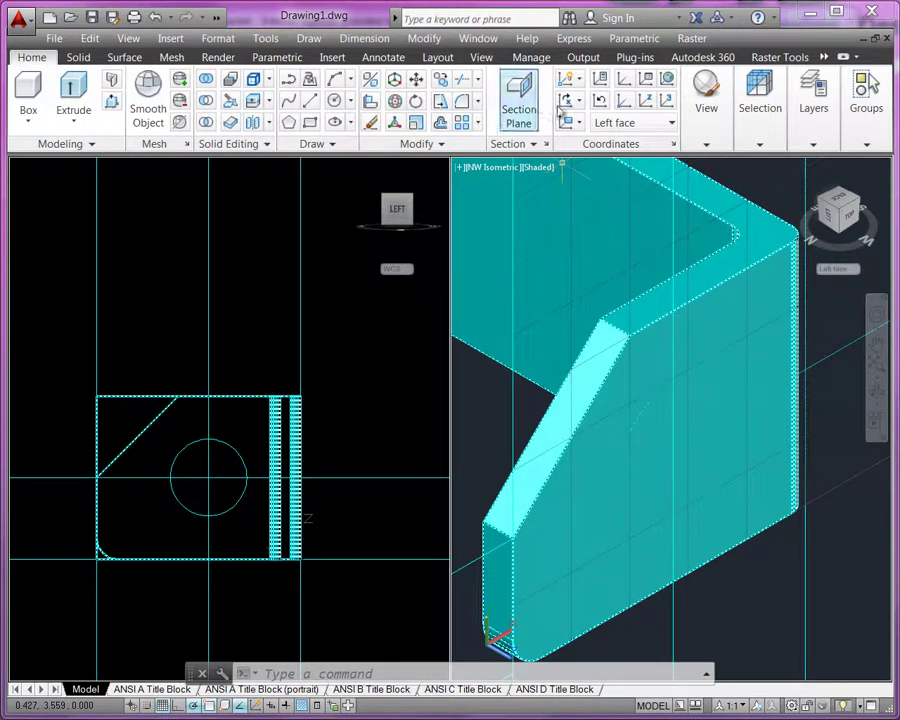
{"action": "left_click", "coordinate": [706, 140]}
{"action": "left_click", "coordinate": [718, 164]}
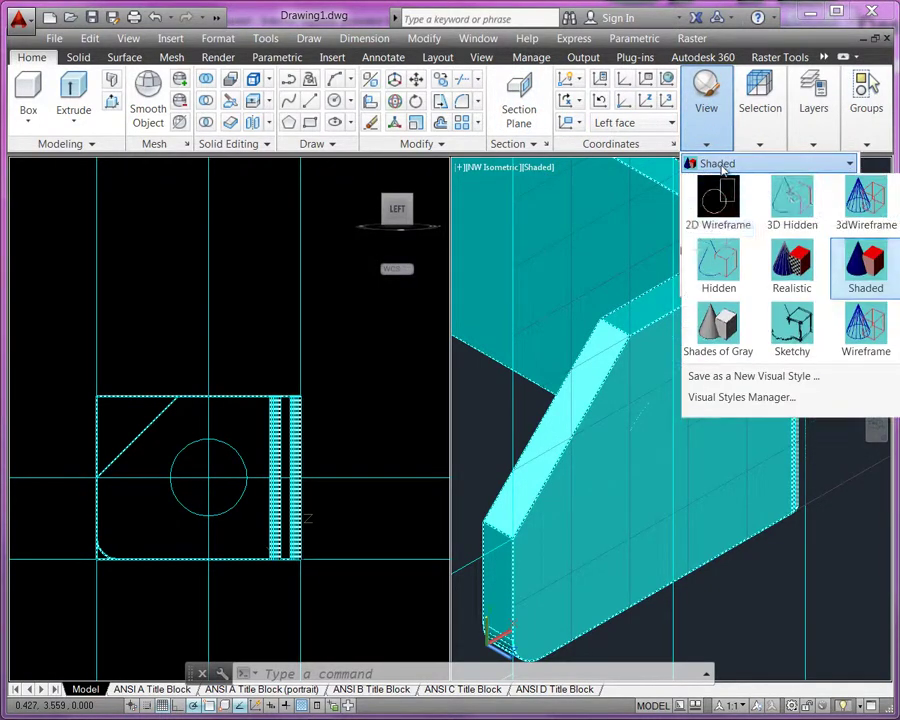
{"action": "left_click", "coordinate": [801, 220]}
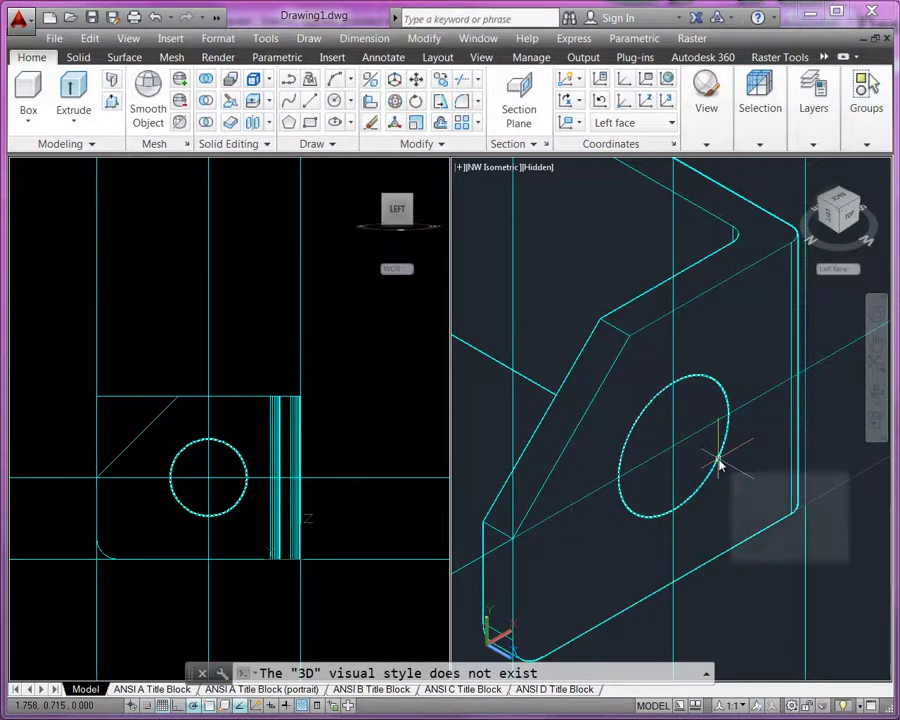
{"action": "mouse_move", "coordinate": [718, 461]}
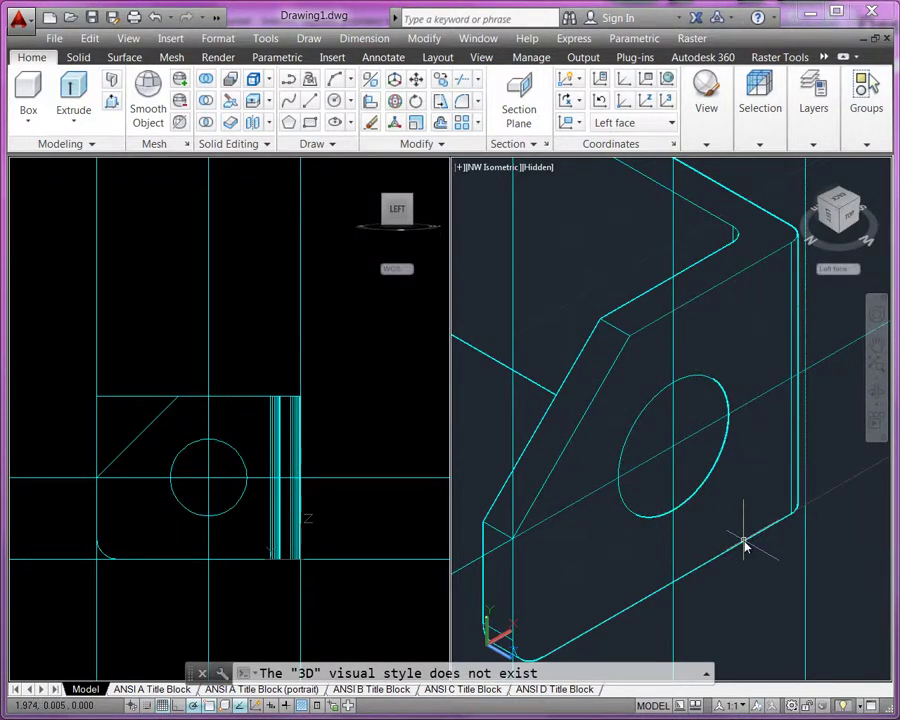
{"action": "mouse_move", "coordinate": [747, 543]}
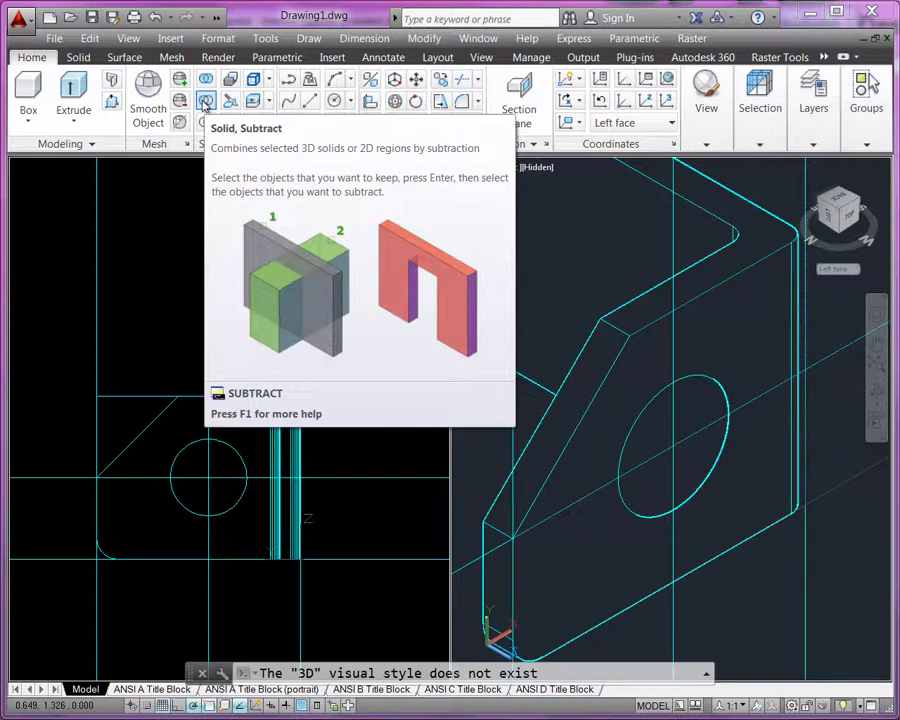
- Start SUBTRACT and choose the bracket as the solid to keep
{"action": "left_click", "coordinate": [205, 103]}
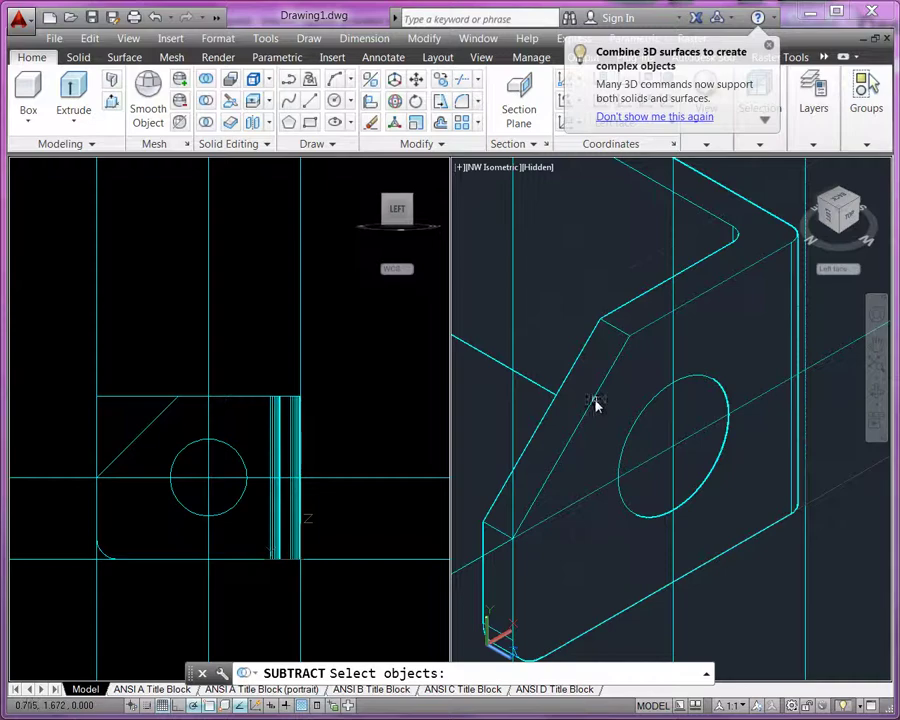
{"action": "left_click", "coordinate": [594, 402]}
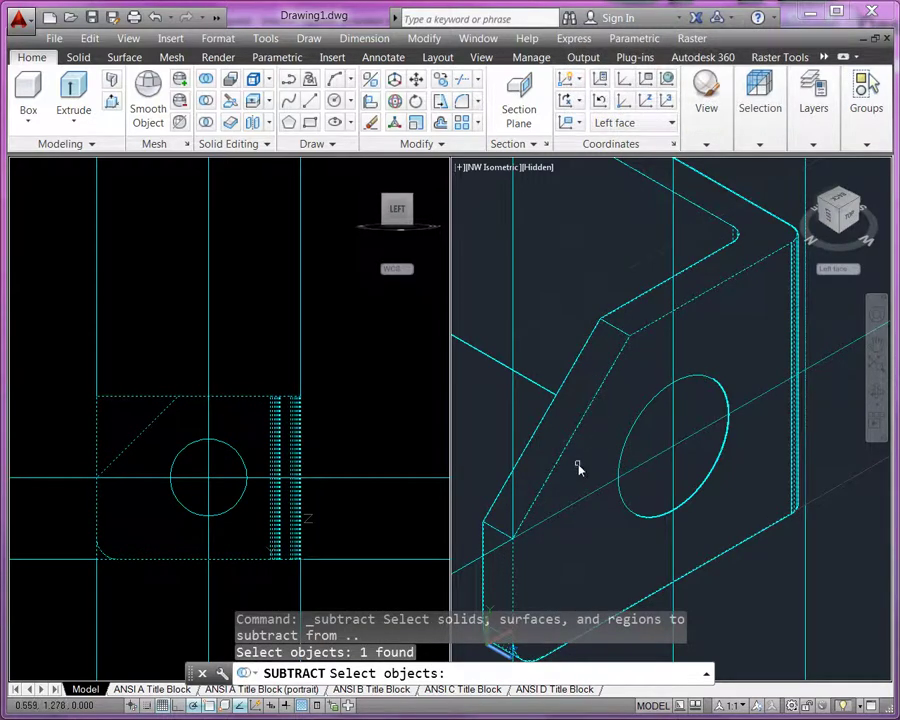
{"action": "key", "text": "Return"}
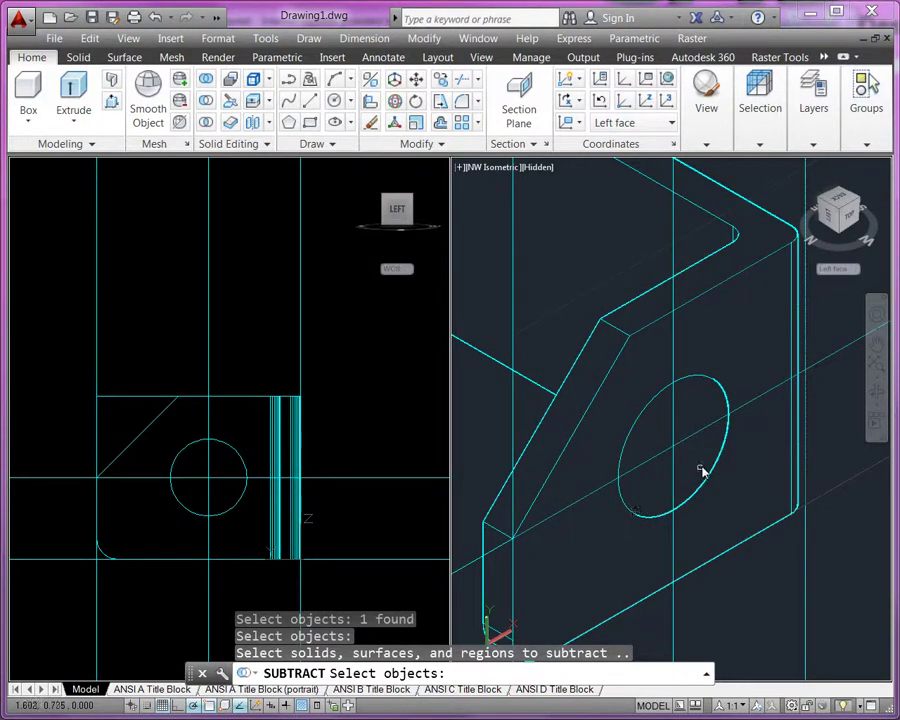
- Select the cylinder, drop the stray bracket pick, and cut the hole through the left flange
{"action": "scroll", "coordinate": [710, 462], "scroll_direction": "up", "scroll_amount": 3}
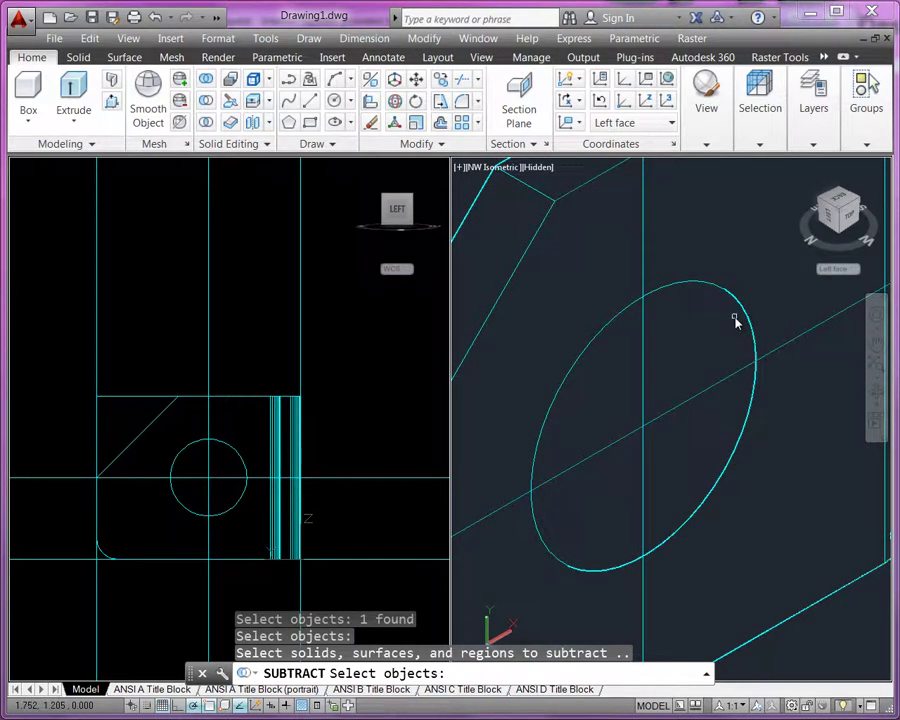
{"action": "left_click", "coordinate": [586, 357]}
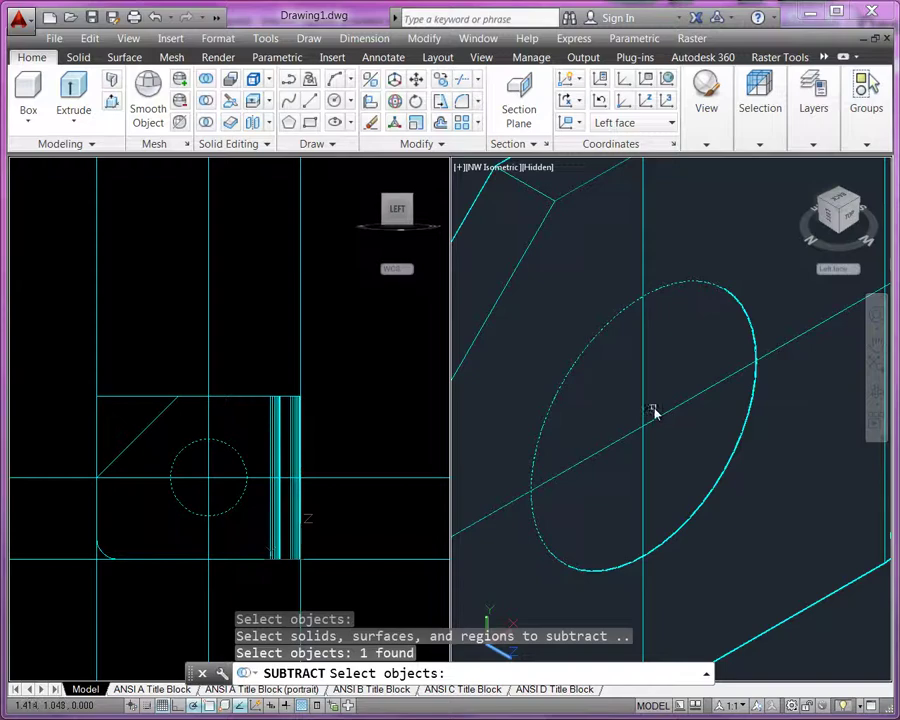
{"action": "scroll", "coordinate": [656, 408], "scroll_direction": "down", "scroll_amount": 2}
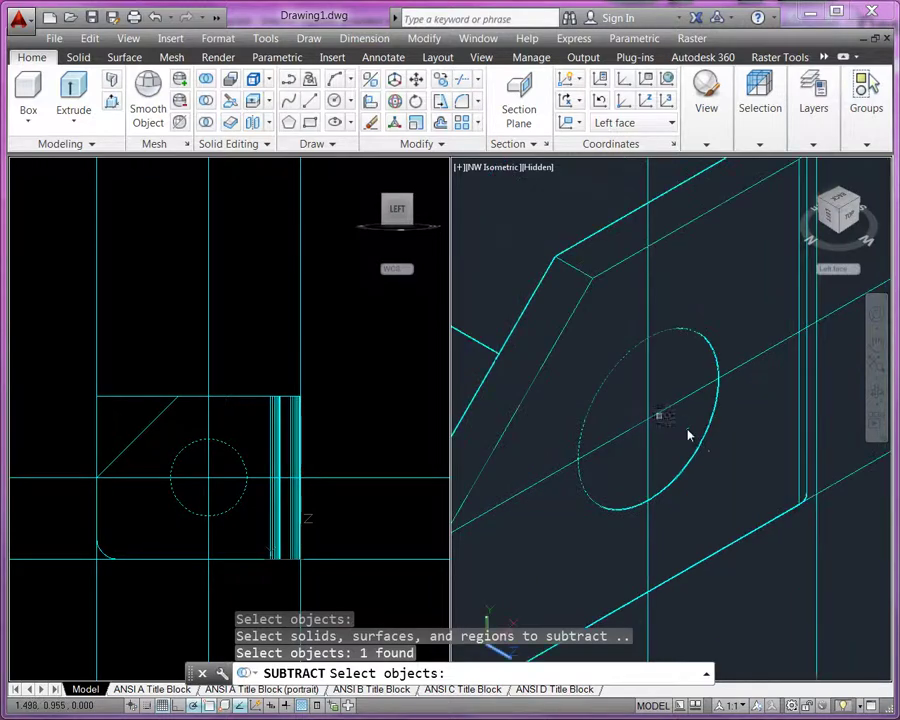
{"action": "left_click", "coordinate": [760, 535]}
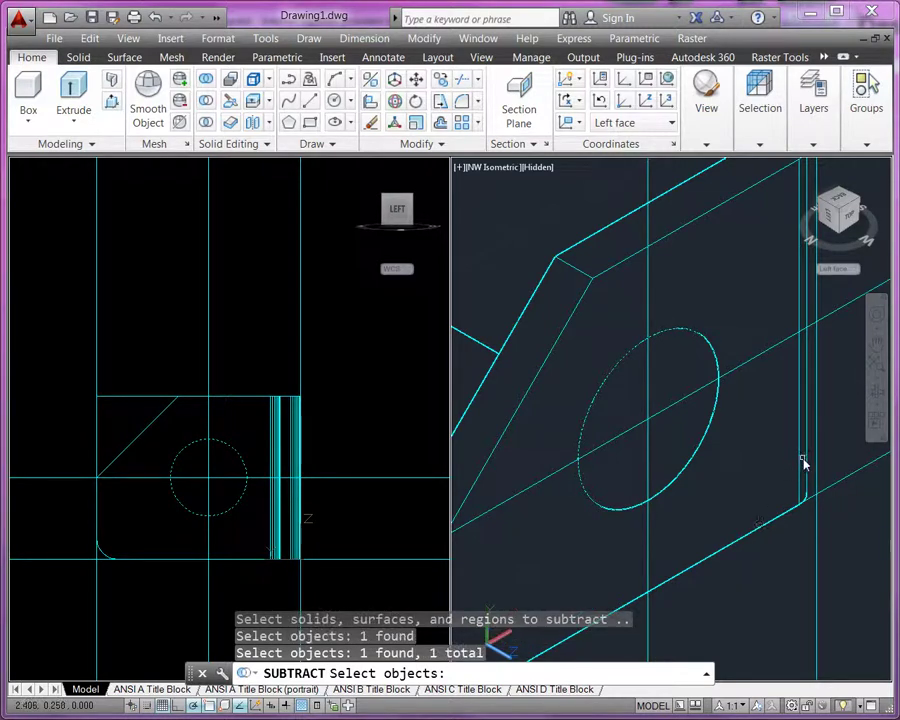
{"action": "left_click", "coordinate": [701, 454]}
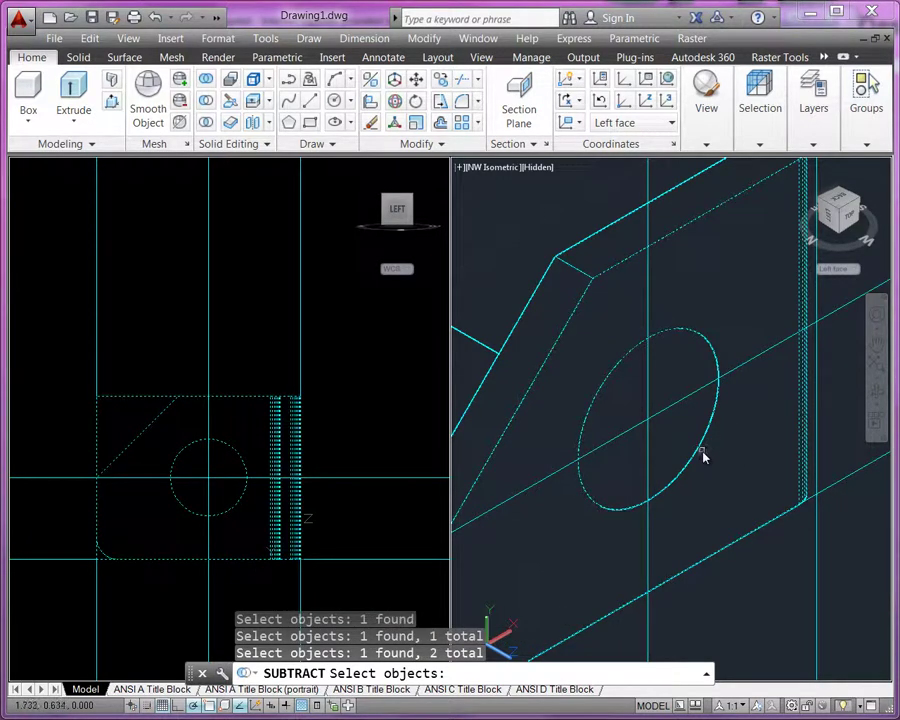
{"action": "left_click", "coordinate": [697, 456]}
{"action": "left_click", "coordinate": [691, 464]}
{"action": "left_click", "coordinate": [691, 466]}
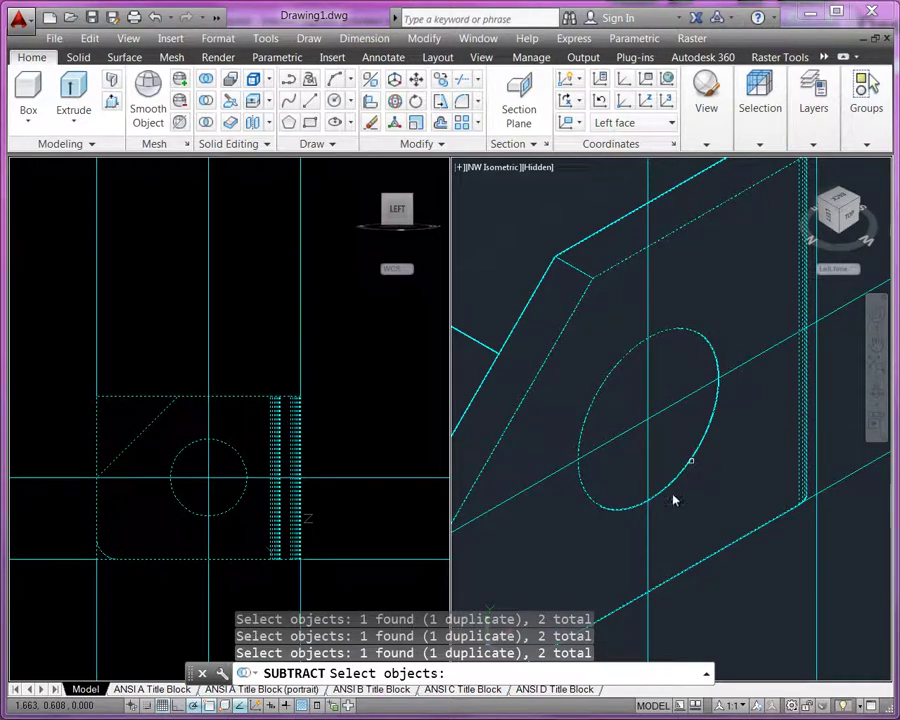
{"action": "left_click", "coordinate": [807, 474], "text": "shift"}
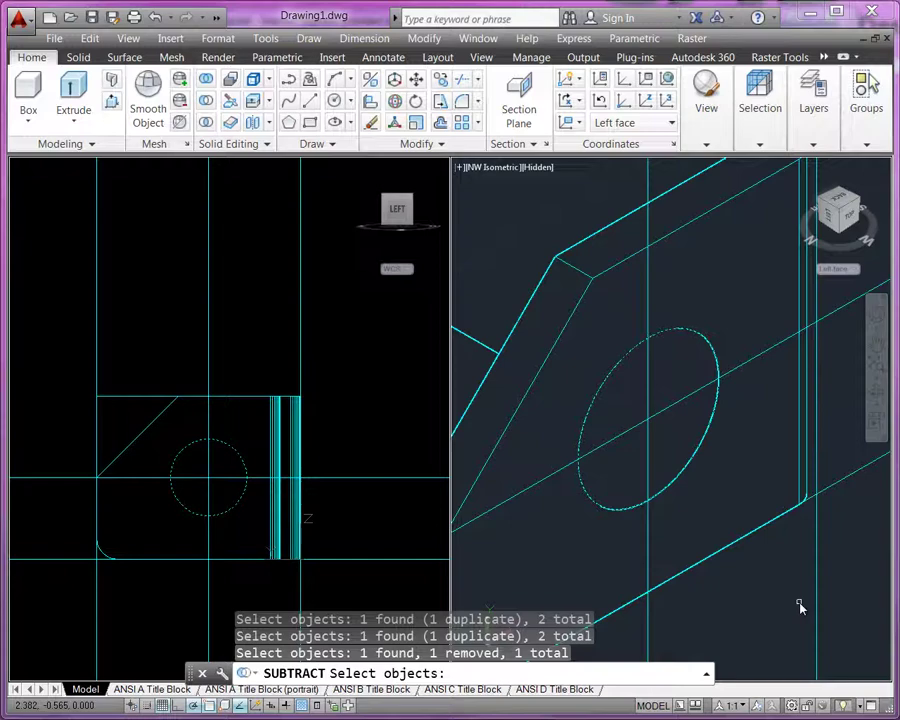
{"action": "key", "text": "Return"}
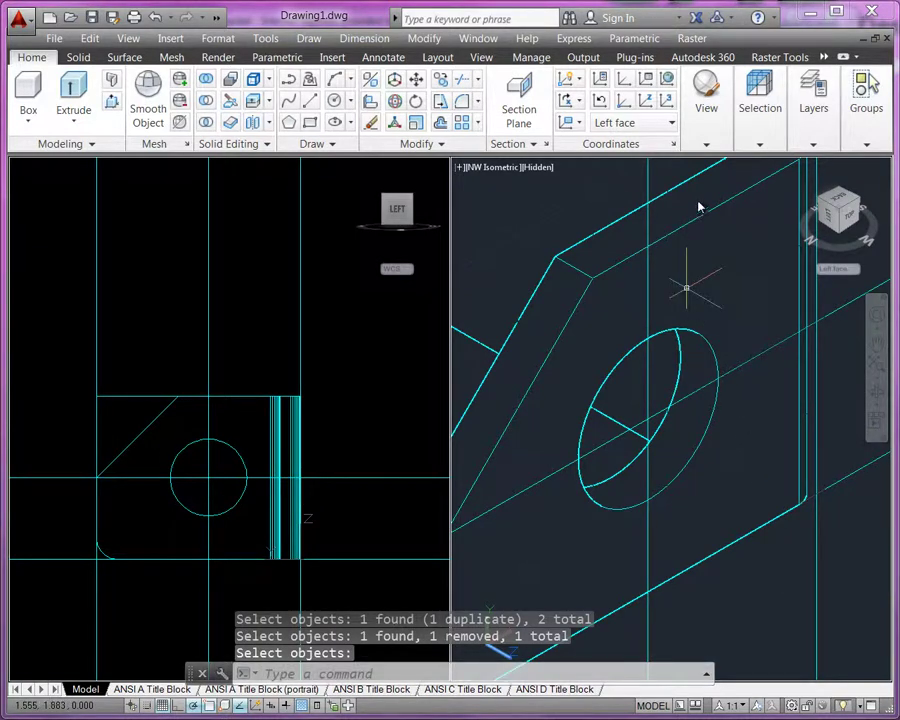
- Apply the Shaded visual style and zoom out to view the whole bracket
{"action": "key", "text": "ctrl+a"}
{"action": "left_click", "coordinate": [706, 105]}
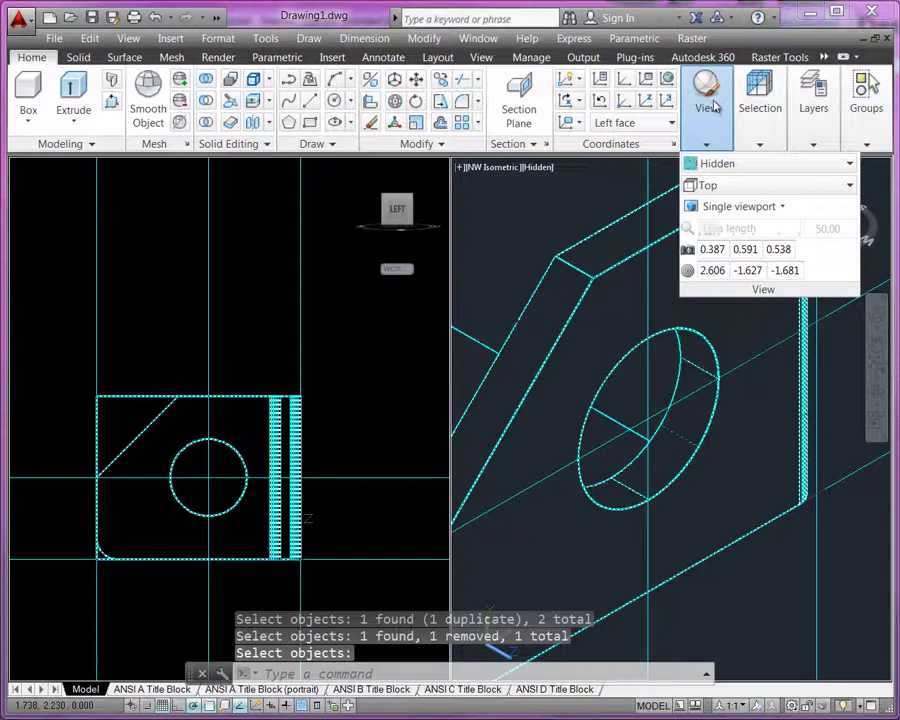
{"action": "left_click", "coordinate": [726, 165]}
{"action": "left_click", "coordinate": [846, 258]}
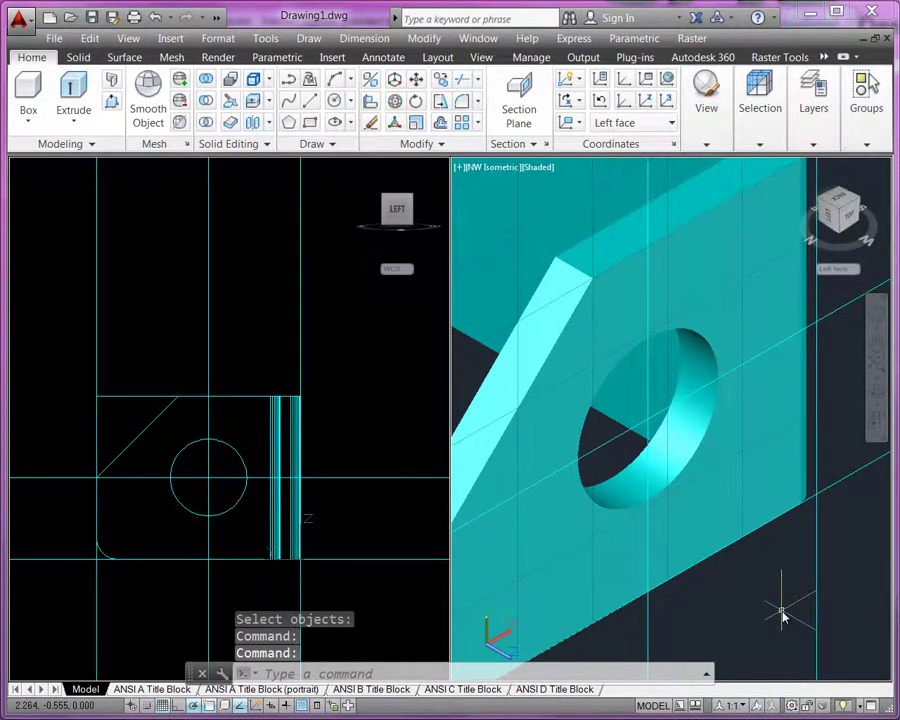
{"action": "scroll", "coordinate": [818, 510], "scroll_direction": "down", "scroll_amount": 2}
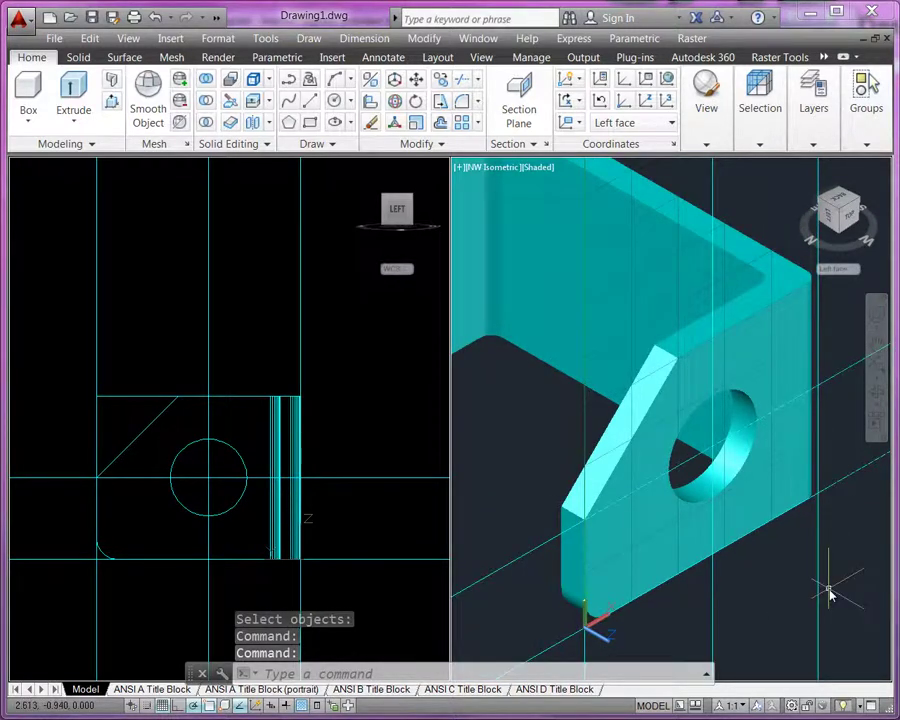